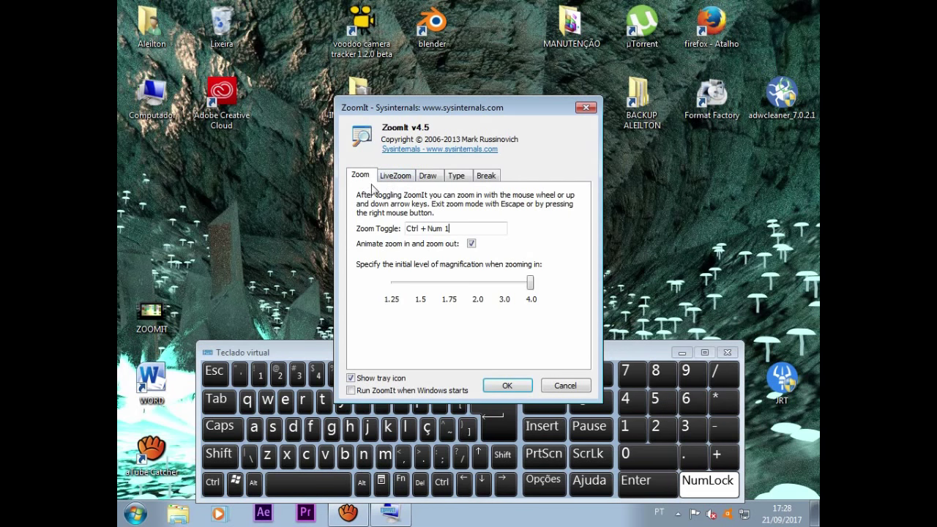
- Review the LiveZoom, Draw, Type and Break settings, checking the hotkey assigned to each mode
{"action": "left_click", "coordinate": [399, 180]}
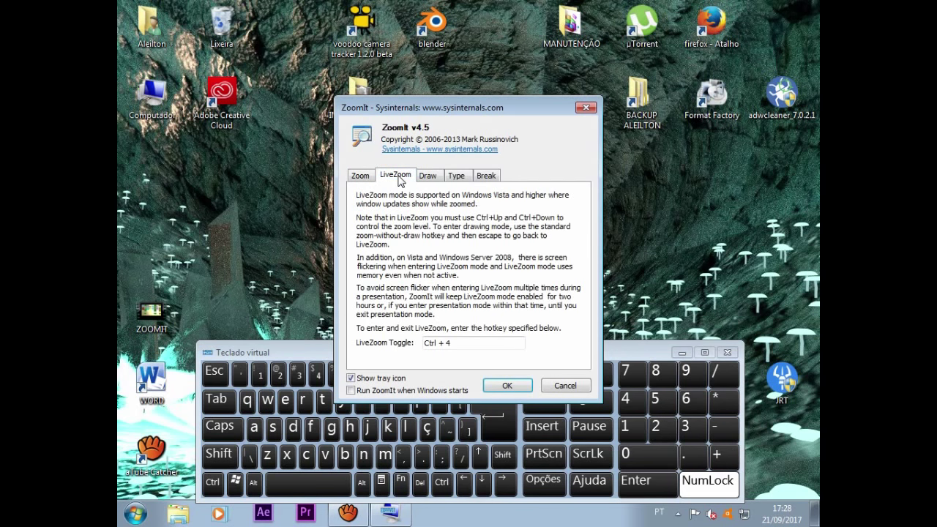
{"action": "left_click", "coordinate": [431, 180]}
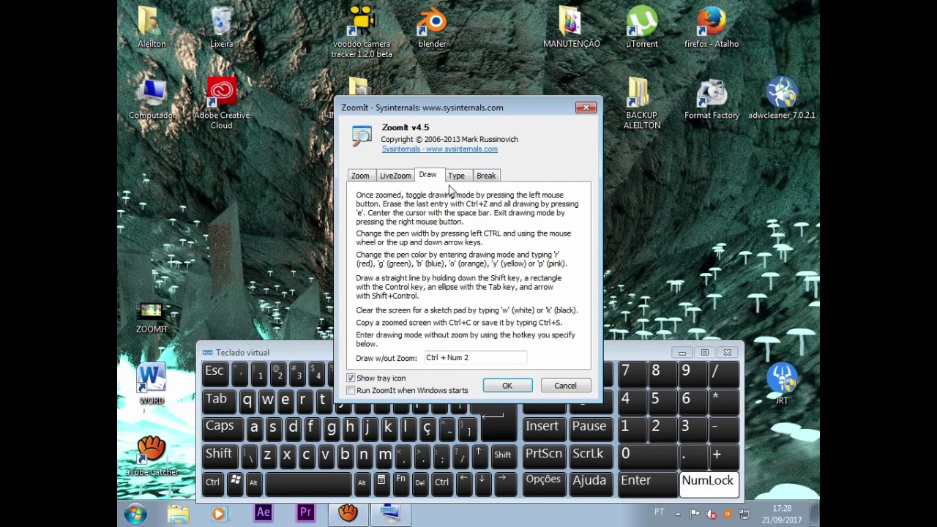
{"action": "left_click", "coordinate": [460, 182]}
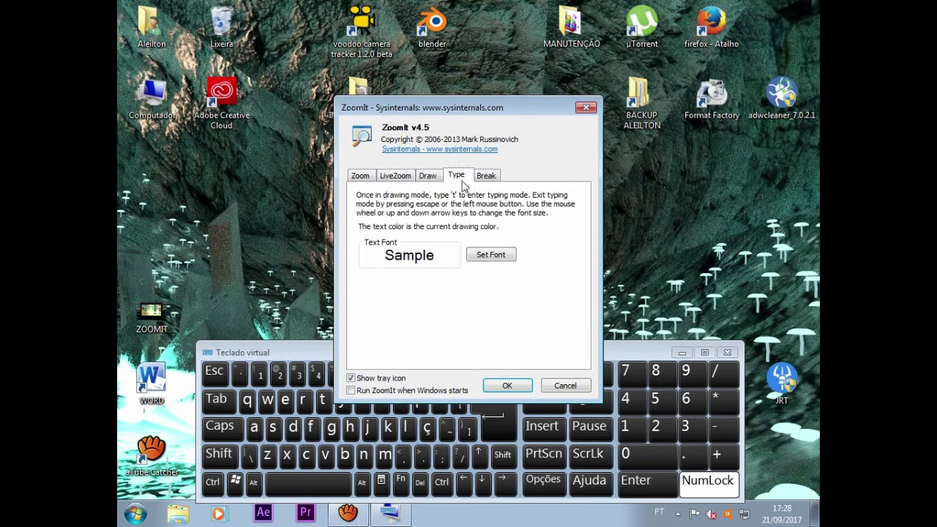
{"action": "left_click", "coordinate": [494, 180]}
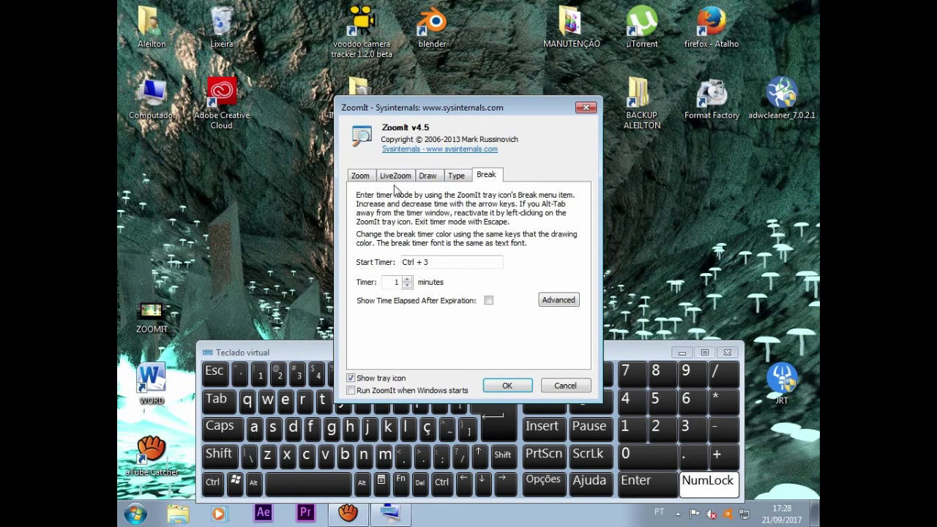
{"action": "left_click", "coordinate": [362, 180]}
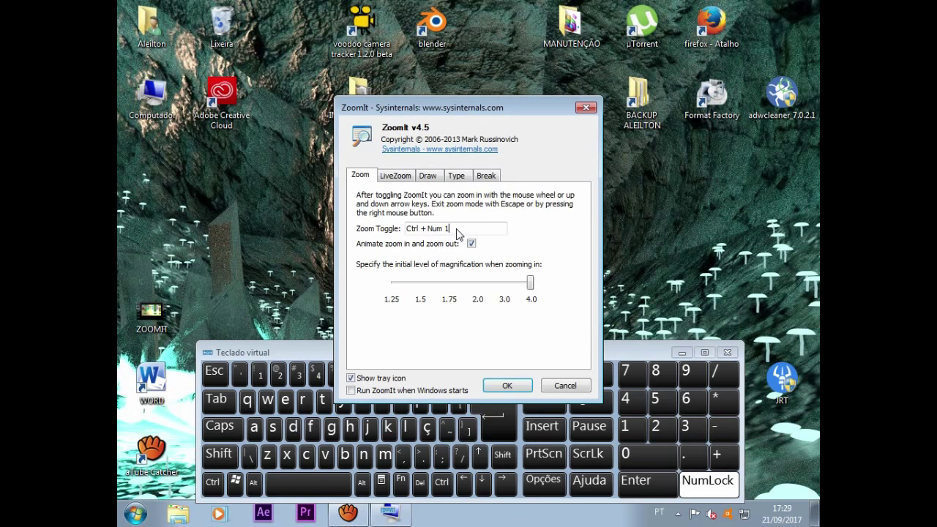
{"action": "left_click", "coordinate": [400, 178]}
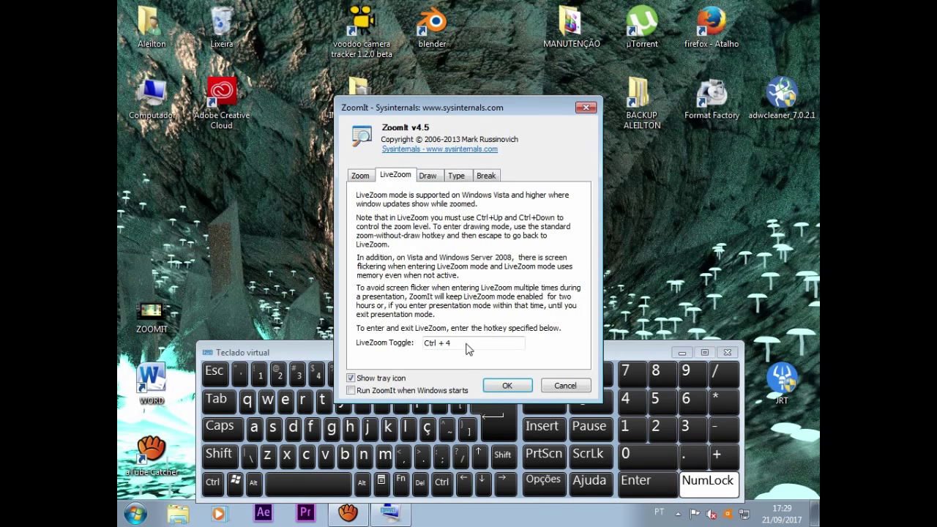
{"action": "left_click", "coordinate": [456, 175]}
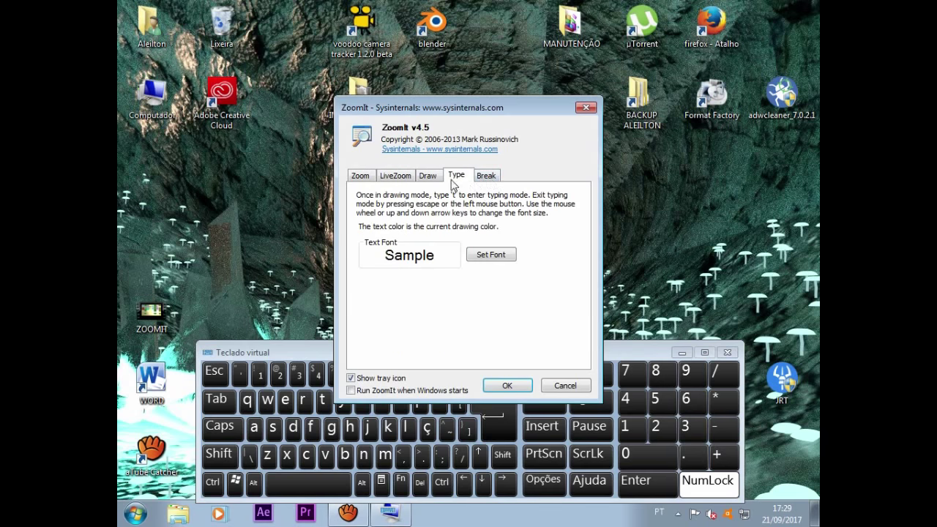
{"action": "left_click", "coordinate": [496, 178]}
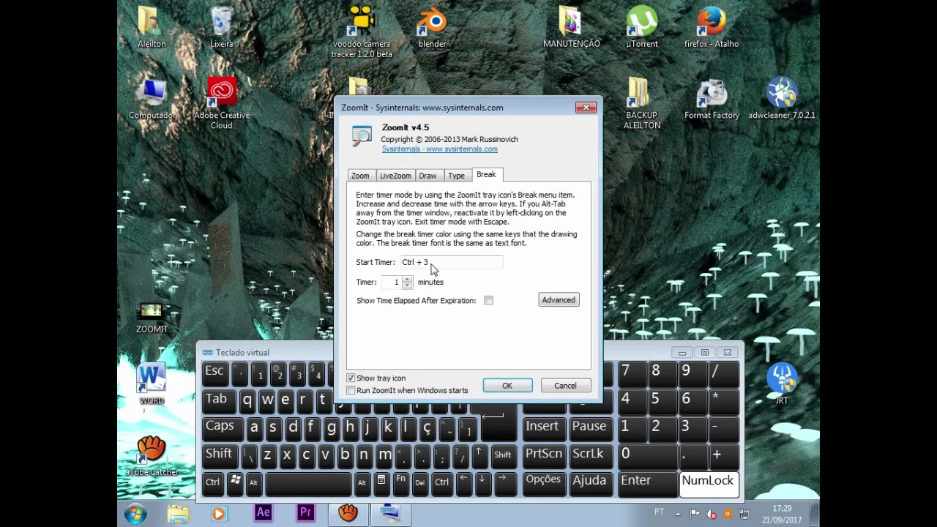
- Set the initial zoom magnification to 2.0, accept the settings, and test the zoom on the desktop
{"action": "left_click", "coordinate": [366, 175]}
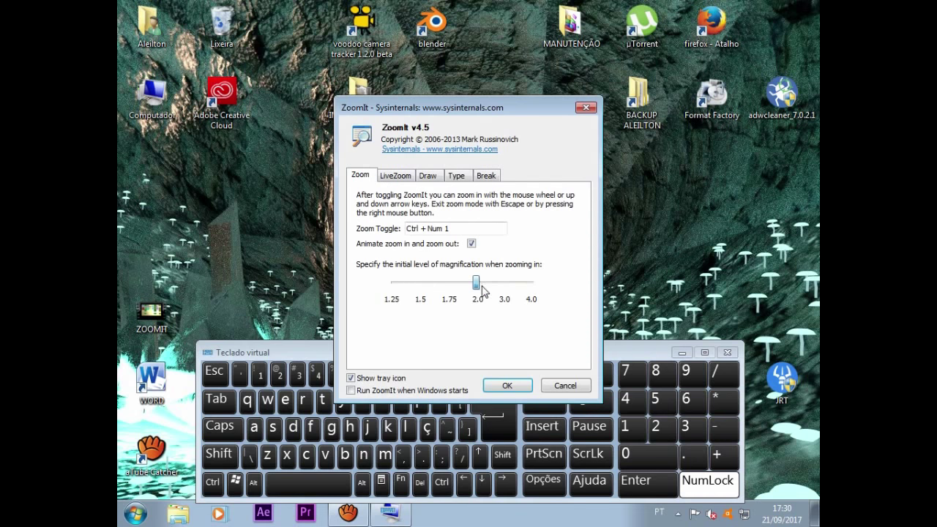
{"action": "left_click", "coordinate": [460, 287]}
{"action": "left_click", "coordinate": [466, 287]}
{"action": "left_click", "coordinate": [465, 284]}
{"action": "left_click", "coordinate": [460, 285]}
{"action": "left_click", "coordinate": [493, 286]}
{"action": "left_click", "coordinate": [482, 286]}
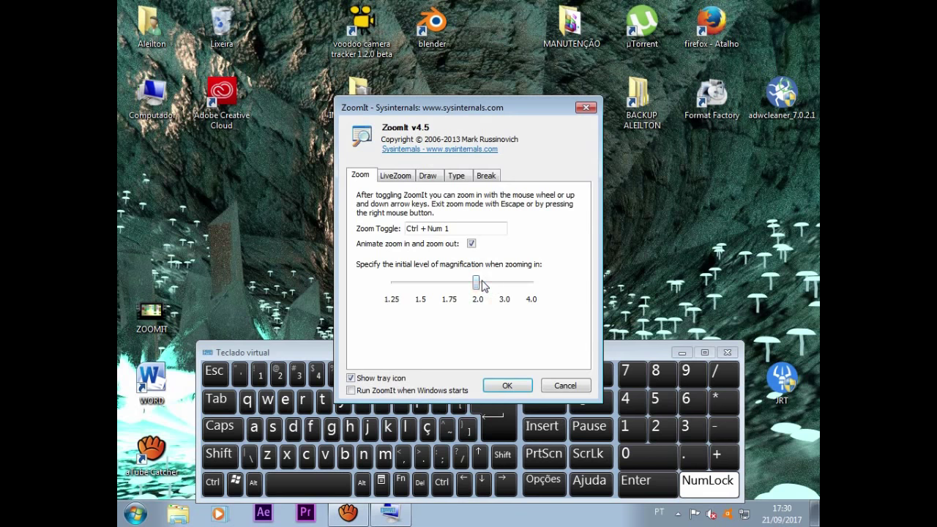
{"action": "left_click", "coordinate": [507, 385]}
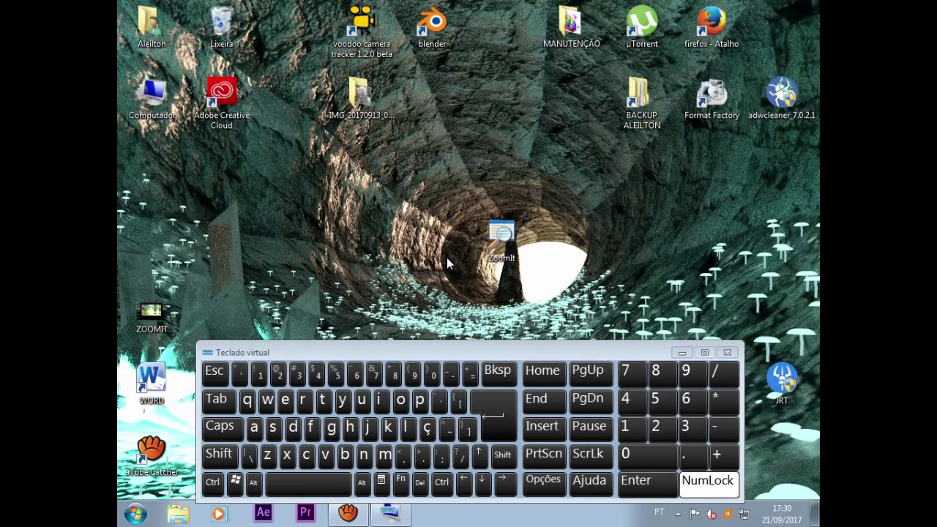
{"action": "key", "text": "ctrl+1"}
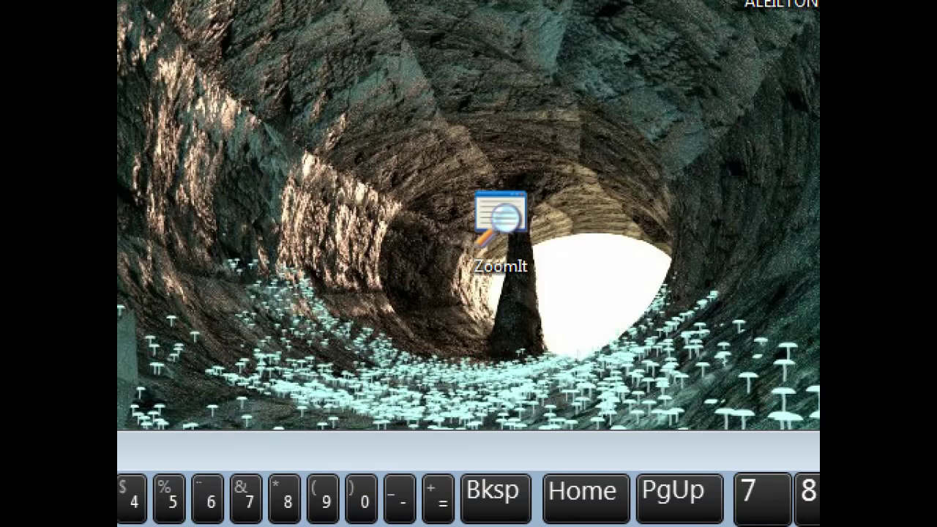
{"action": "key", "text": "Escape"}
- Reopen the ZoomIt settings, raise the initial magnification to 4.0, and test the zoom on the desktop
{"action": "double_click", "coordinate": [503, 249]}
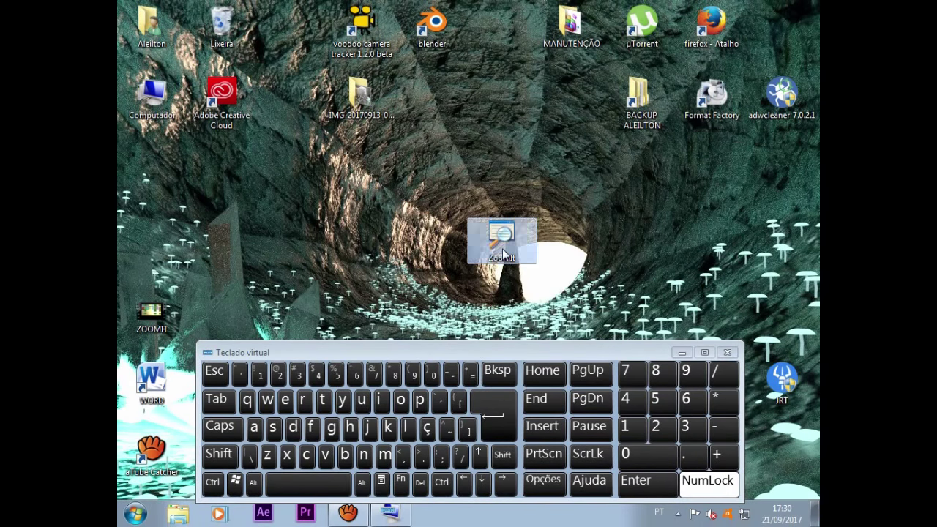
{"action": "left_click_drag", "start_coordinate": [484, 283], "coordinate": [537, 295]}
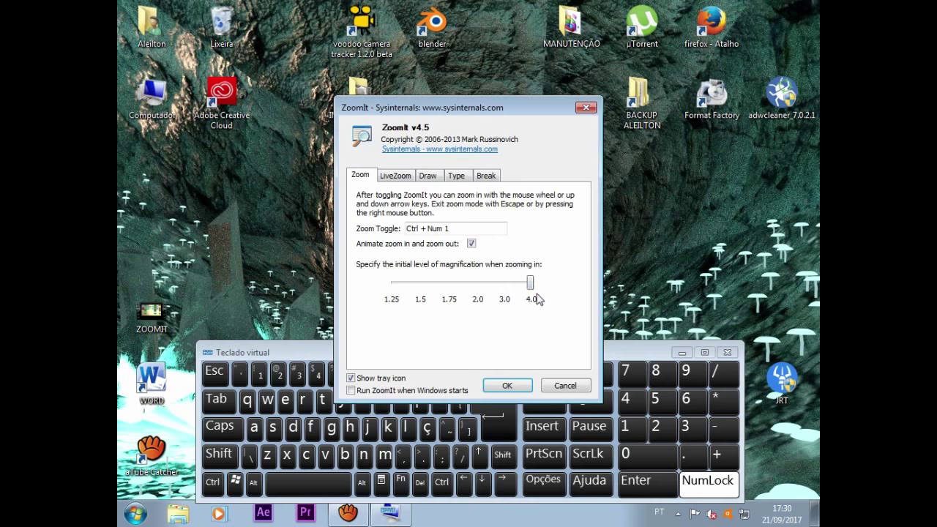
{"action": "left_click", "coordinate": [508, 385]}
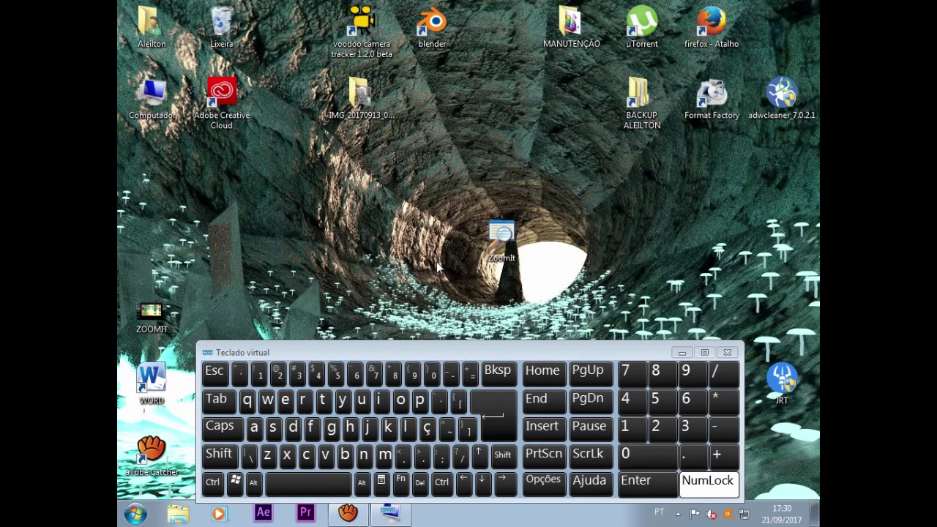
{"action": "key", "text": "ctrl+1"}
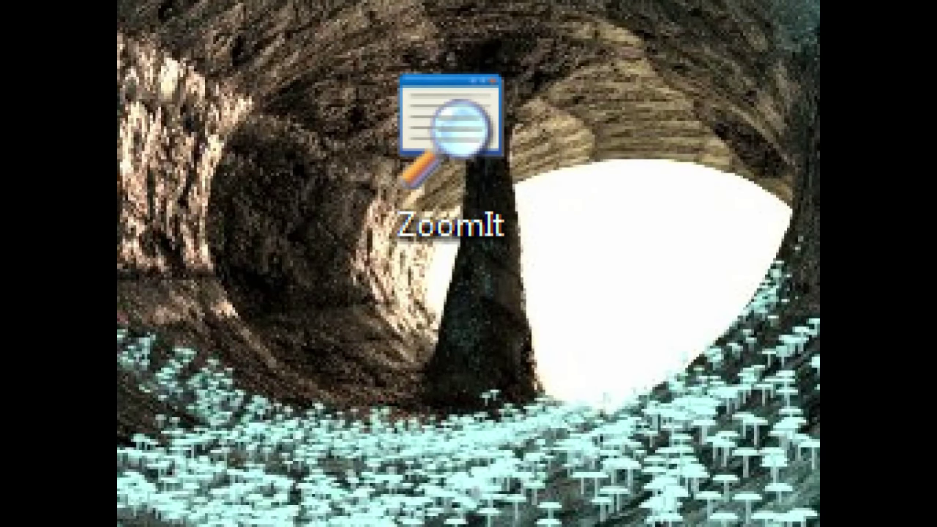
{"action": "key", "text": "Escape"}
- Reopen the ZoomIt settings and set the initial zoom magnification to 2.0, accepting the change
{"action": "left_click", "coordinate": [495, 236]}
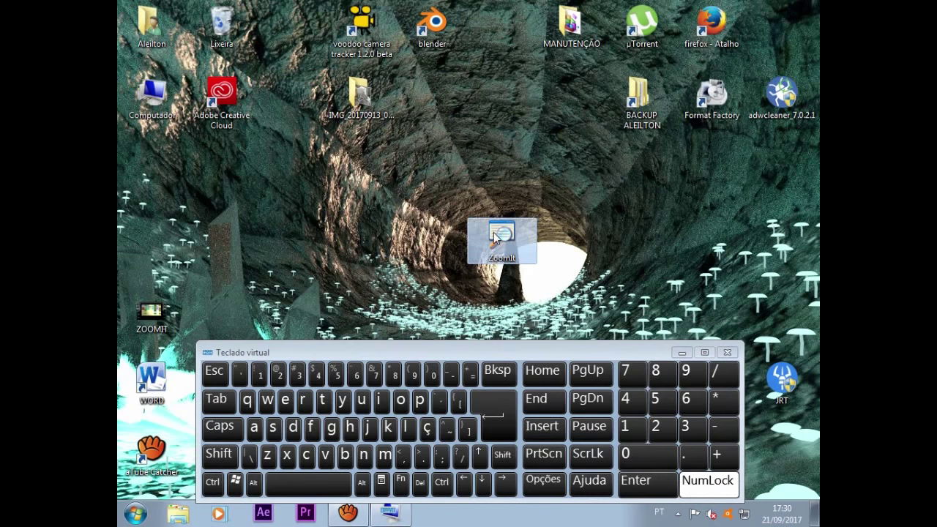
{"action": "double_click", "coordinate": [495, 235]}
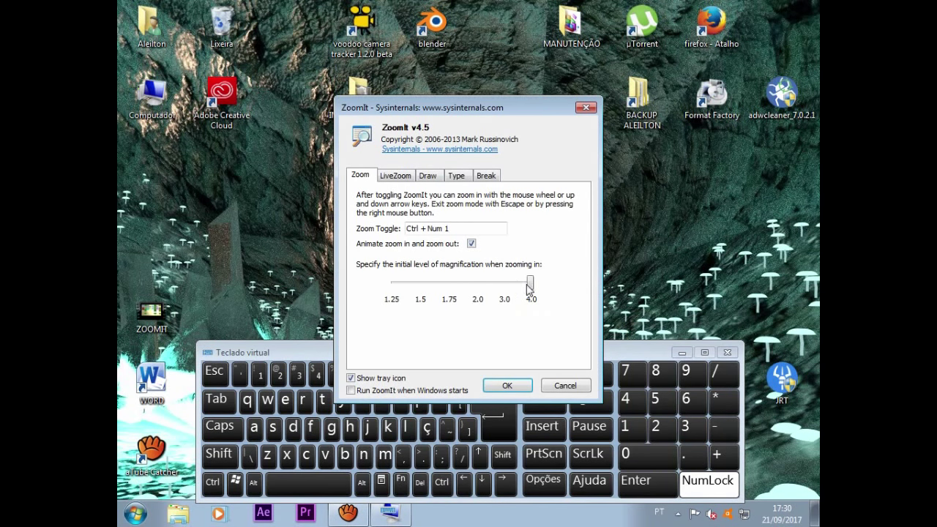
{"action": "left_click_drag", "start_coordinate": [530, 290], "coordinate": [477, 291]}
{"action": "key", "text": "Return"}
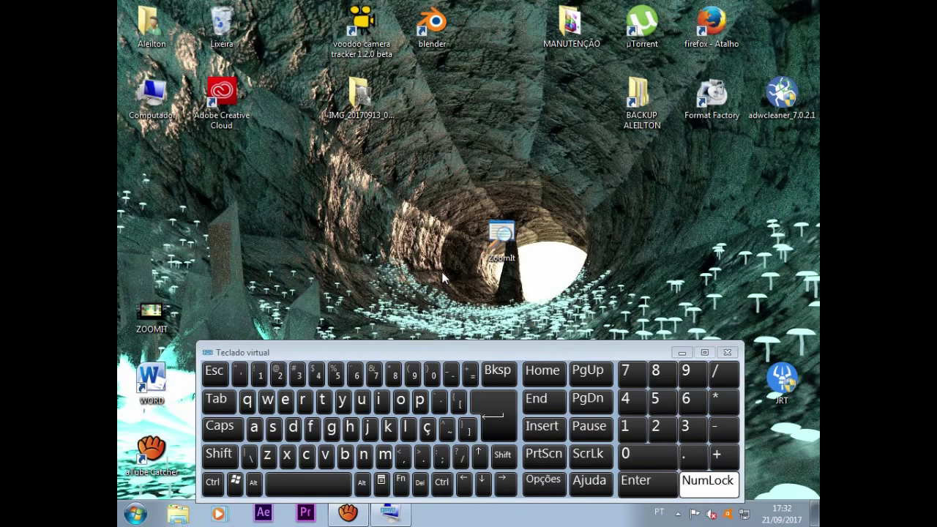
- Activate the screen zoom and vary the magnification repeatedly around the desktop's ZoomIt icon, finishing fully zoomed out
{"action": "key", "text": "ctrl+1"}
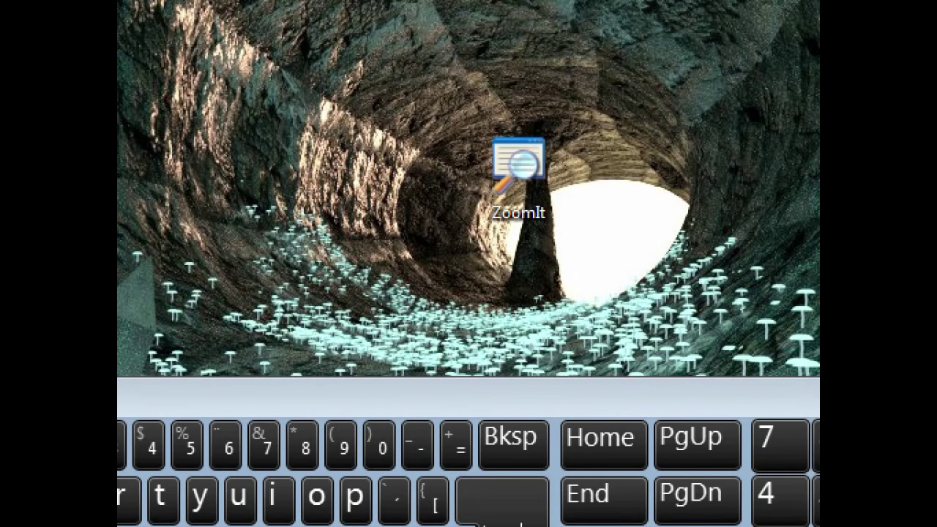
{"action": "scroll", "coordinate": [468, 366], "scroll_direction": "up", "scroll_amount": 5}
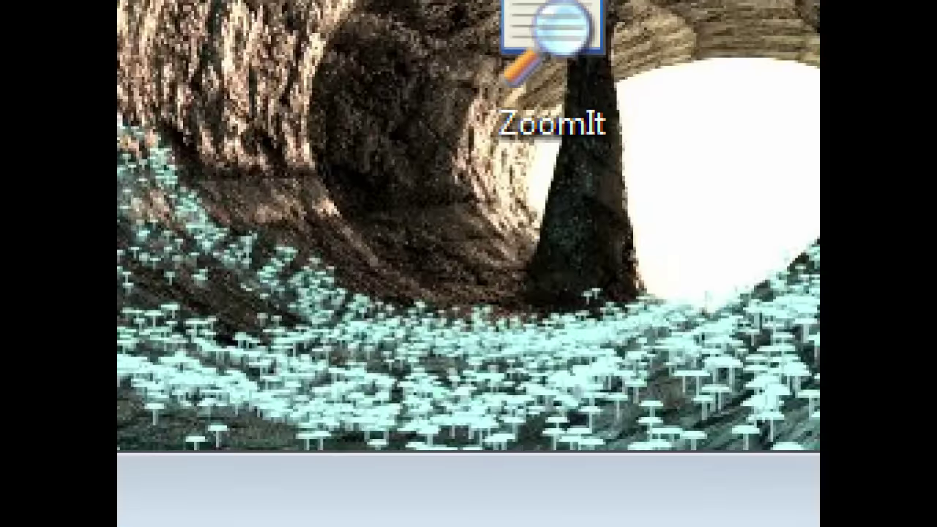
{"action": "scroll", "coordinate": [468, 264], "scroll_direction": "down", "scroll_amount": 6}
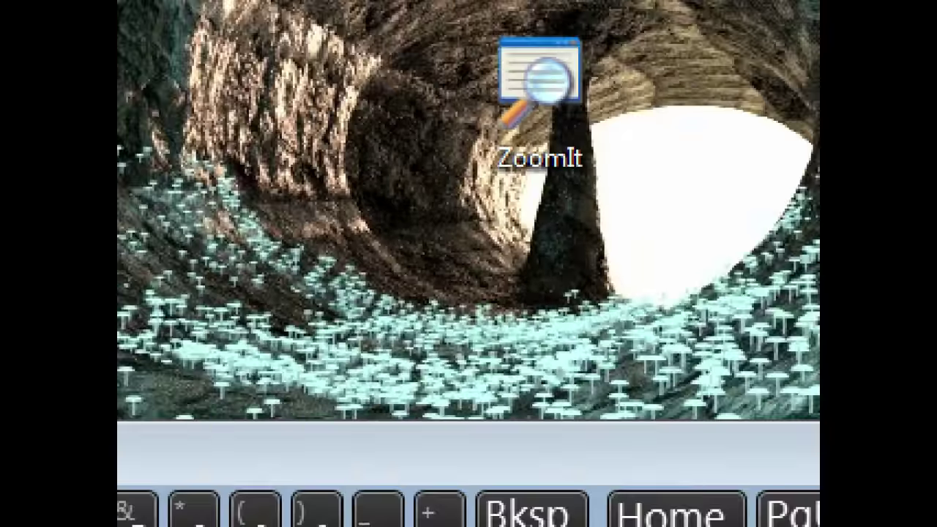
{"action": "scroll", "coordinate": [468, 263], "scroll_direction": "up", "scroll_amount": 3}
{"action": "scroll", "coordinate": [469, 263], "scroll_direction": "up", "scroll_amount": 1}
{"action": "scroll", "coordinate": [469, 264], "scroll_direction": "down", "scroll_amount": 4}
{"action": "scroll", "coordinate": [506, 264], "scroll_direction": "up", "scroll_amount": 4}
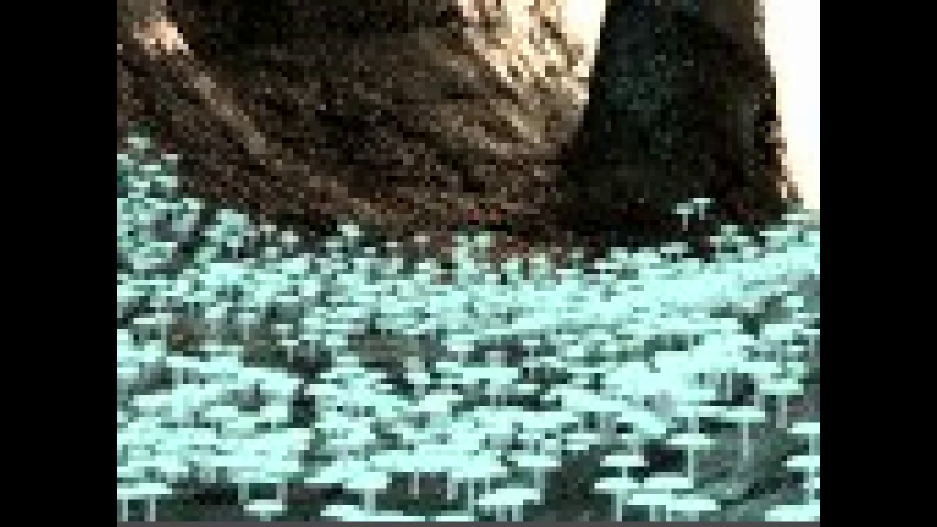
{"action": "scroll", "coordinate": [505, 220], "scroll_direction": "down", "scroll_amount": 4}
{"action": "scroll", "coordinate": [505, 219], "scroll_direction": "down", "scroll_amount": 2}
{"action": "scroll", "coordinate": [505, 220], "scroll_direction": "up", "scroll_amount": 5}
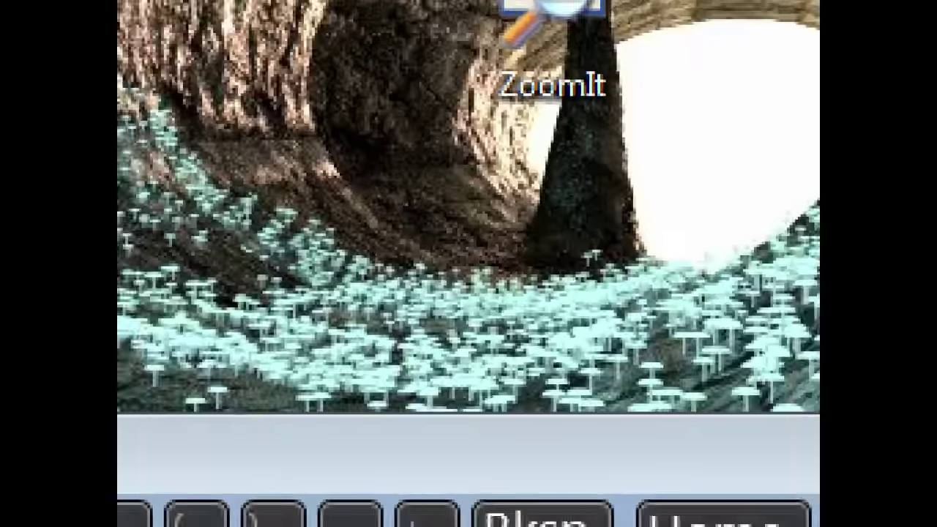
{"action": "scroll", "coordinate": [505, 220], "scroll_direction": "down", "scroll_amount": 3}
{"action": "scroll", "coordinate": [505, 220], "scroll_direction": "up", "scroll_amount": 4}
{"action": "scroll", "coordinate": [505, 220], "scroll_direction": "down", "scroll_amount": 3}
{"action": "scroll", "coordinate": [506, 220], "scroll_direction": "up", "scroll_amount": 1}
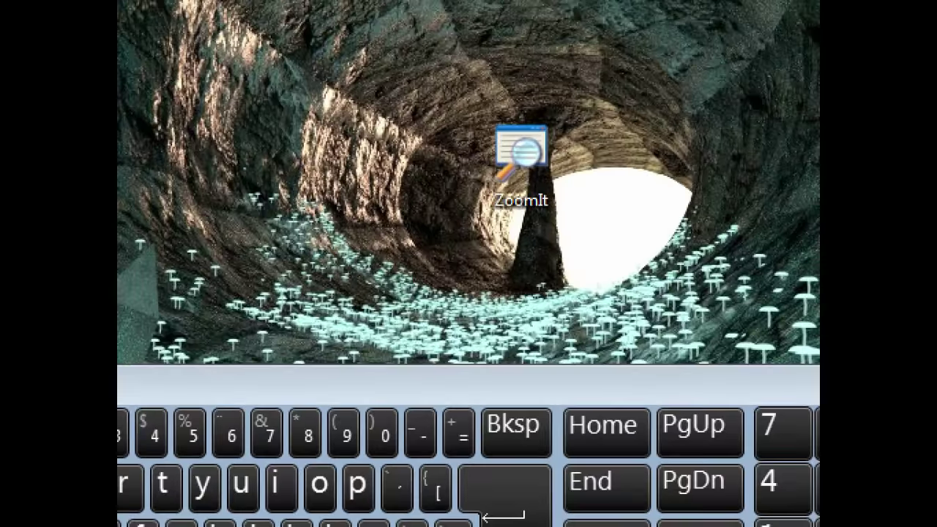
{"action": "scroll", "coordinate": [505, 219], "scroll_direction": "up", "scroll_amount": 2}
{"action": "scroll", "coordinate": [505, 220], "scroll_direction": "down", "scroll_amount": 3}
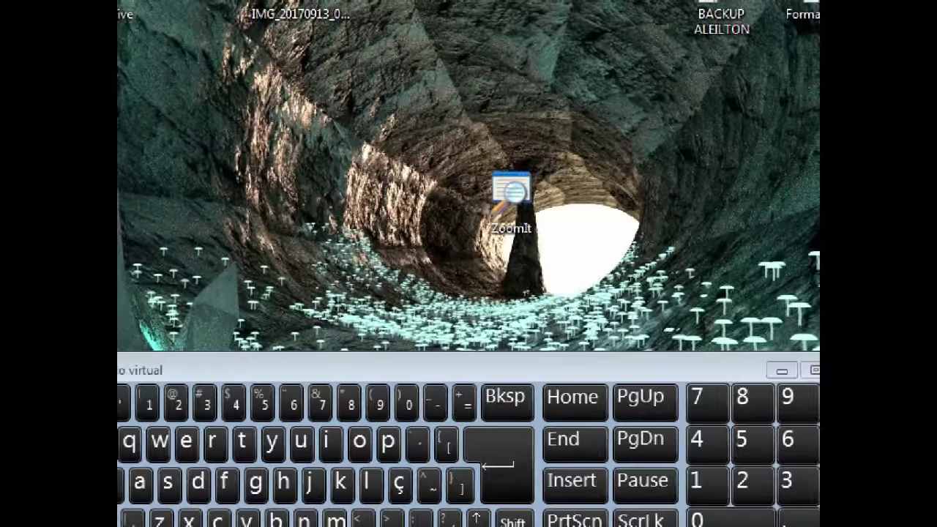
{"action": "scroll", "coordinate": [505, 220], "scroll_direction": "down", "scroll_amount": 2}
{"action": "scroll", "coordinate": [506, 219], "scroll_direction": "up", "scroll_amount": 2}
{"action": "scroll", "coordinate": [505, 220], "scroll_direction": "down", "scroll_amount": 2}
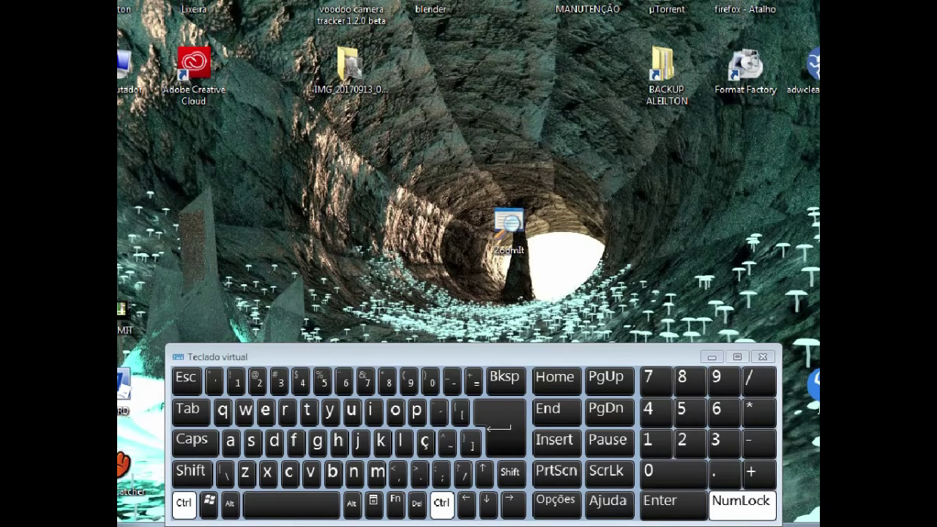
{"action": "scroll", "coordinate": [443, 328], "scroll_direction": "down", "scroll_amount": 2}
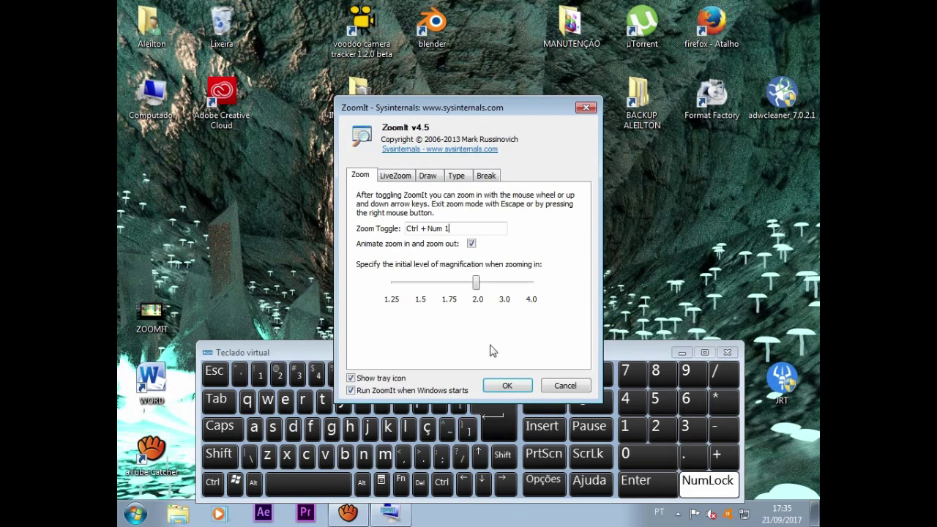
- Move the ZoomIt settings window clear of the virtual keyboard and compare the Zoom, LiveZoom and Draw hotkeys
{"action": "left_click_drag", "start_coordinate": [421, 107], "coordinate": [445, 48]}
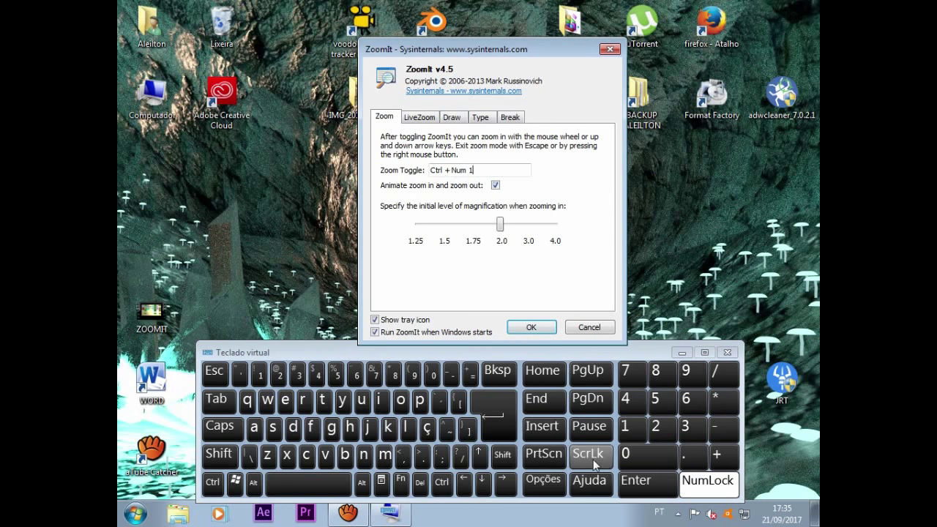
{"action": "left_click", "coordinate": [453, 119]}
{"action": "key", "text": "Left"}
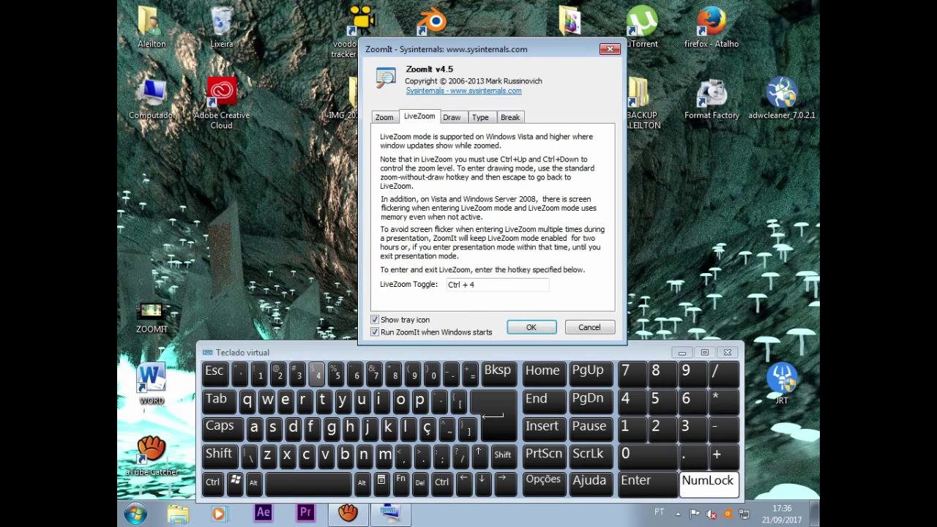
{"action": "left_click", "coordinate": [396, 119]}
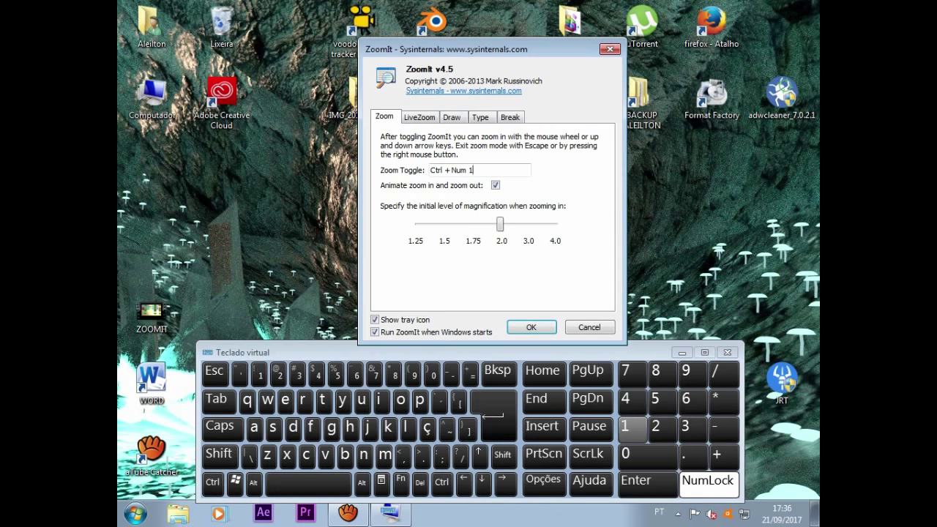
{"action": "left_click", "coordinate": [421, 119]}
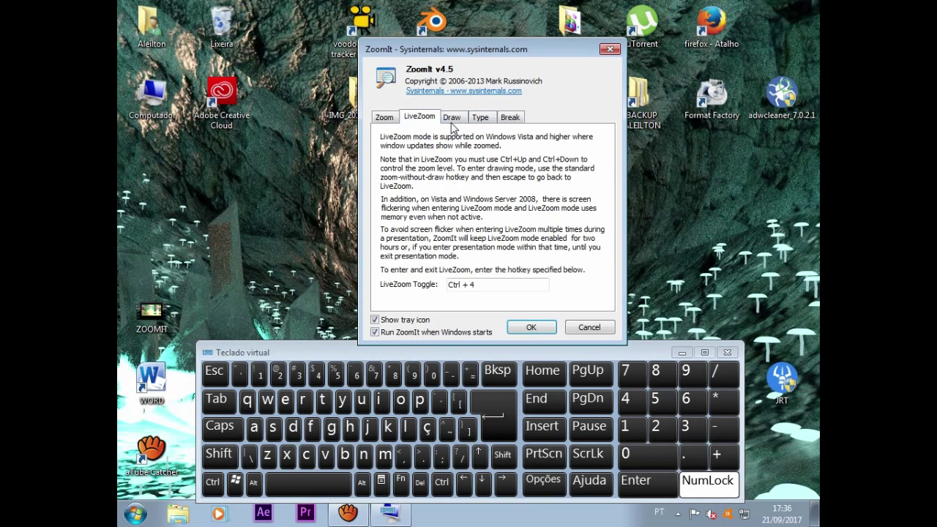
{"action": "left_click", "coordinate": [453, 121]}
{"action": "left_click", "coordinate": [427, 120]}
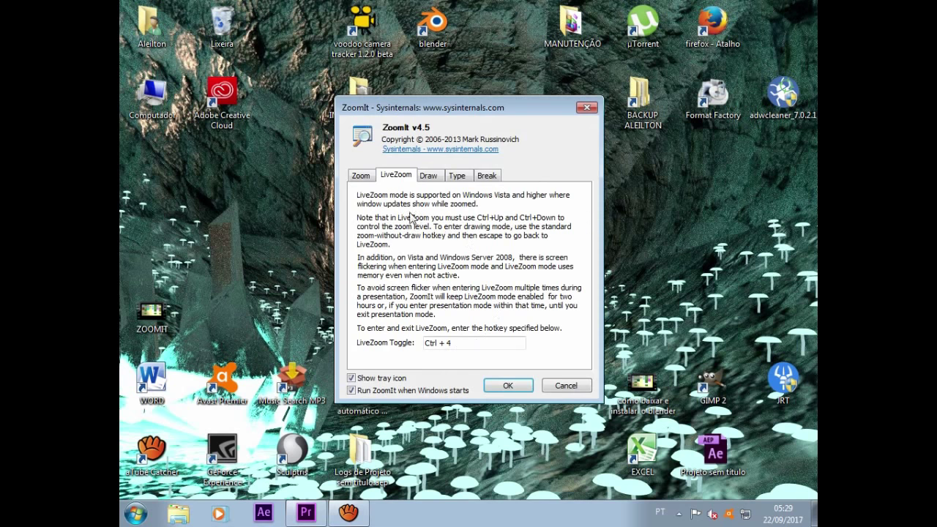
- Accept and close the ZoomIt settings, and reopen them to check the Zoom toggle hotkey
{"action": "key", "text": "Return"}
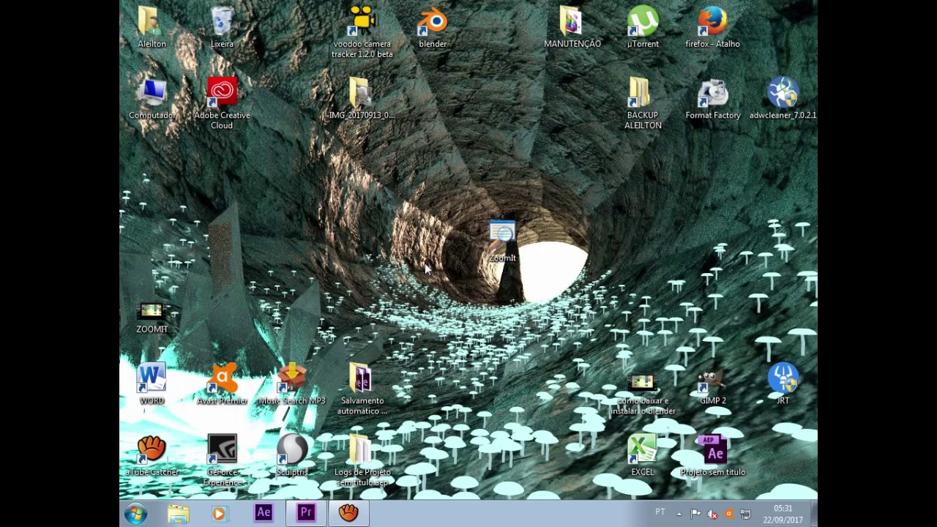
{"action": "key", "text": "Tab"}
{"action": "key", "text": "Return"}
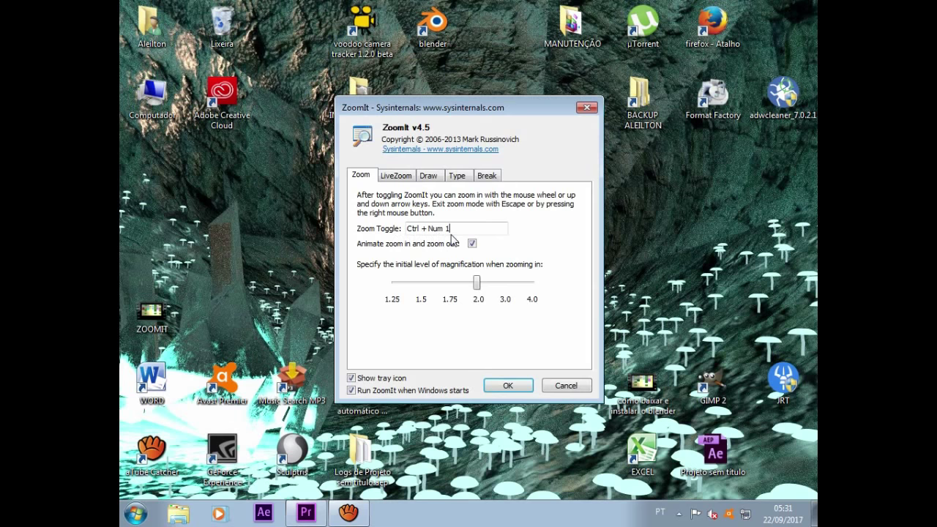
- Accept the ZoomIt settings and activate the screen zoom on the desktop
{"action": "left_click", "coordinate": [505, 386]}
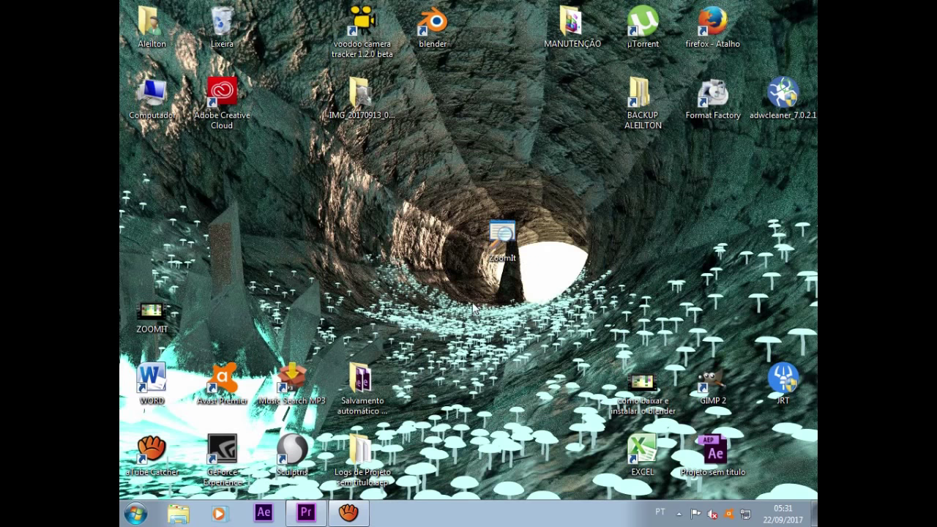
{"action": "key", "text": "ctrl+1"}
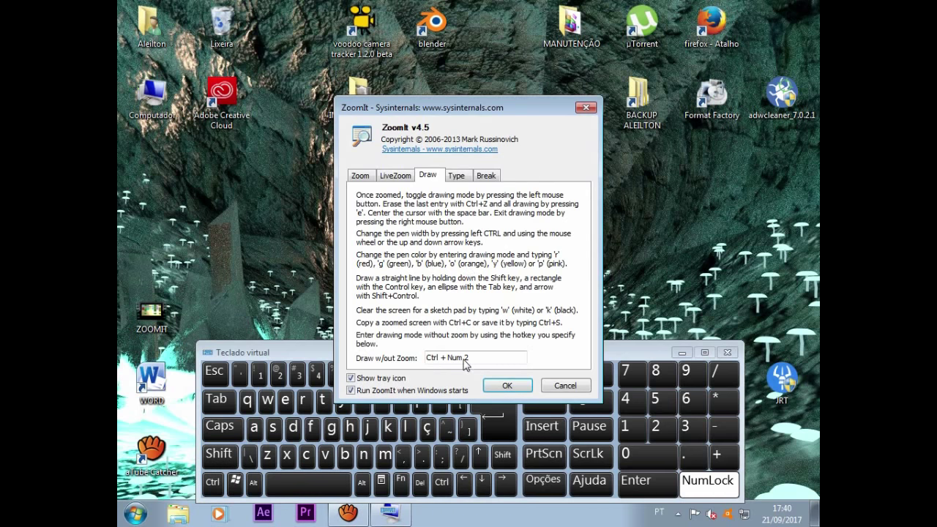
- Accept the settings, enter drawing mode without zoom, and draw four freehand green strokes in a row above the ZoomIt icon
{"action": "left_click", "coordinate": [507, 386]}
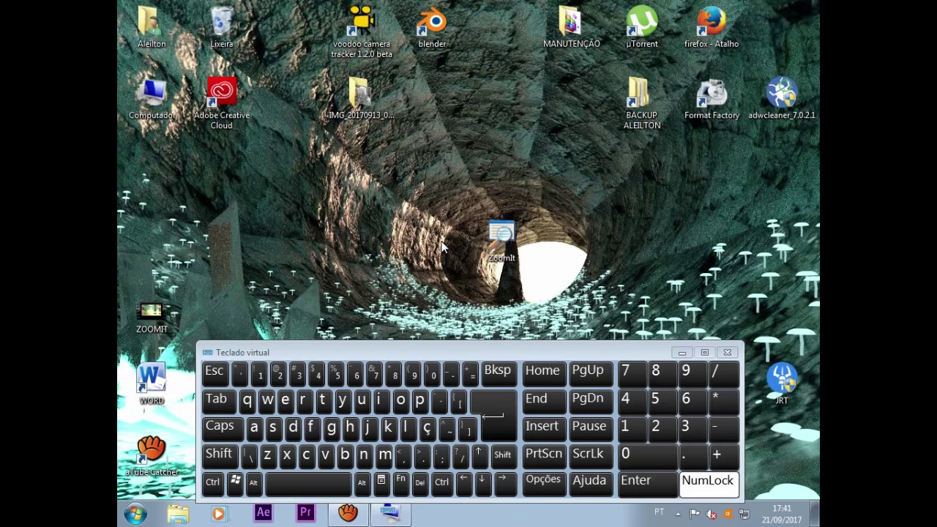
{"action": "key", "text": "ctrl"}
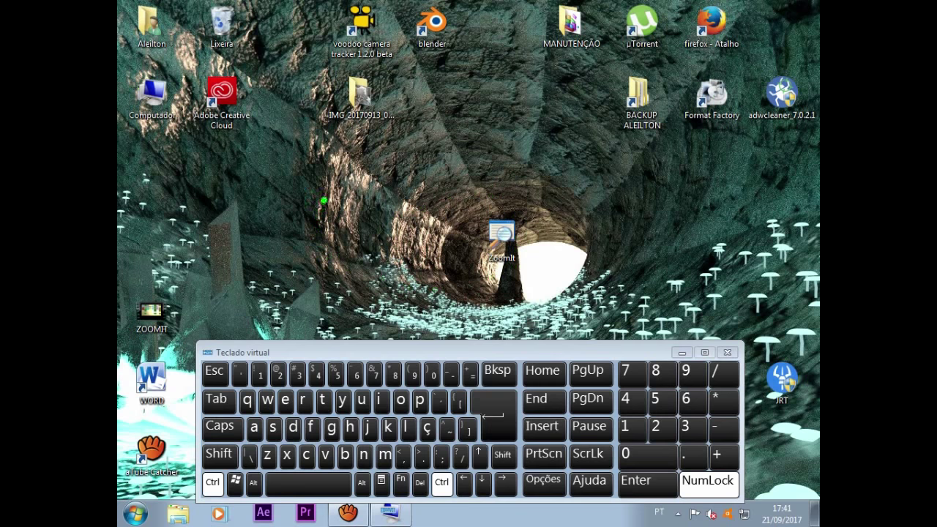
{"action": "mouse_move", "coordinate": [326, 171]}
{"action": "left_mouse_down"}
{"action": "mouse_move", "coordinate": [333, 214]}
{"action": "mouse_move", "coordinate": [309, 208]}
{"action": "mouse_move", "coordinate": [335, 154]}
{"action": "mouse_move", "coordinate": [362, 212]}
{"action": "left_mouse_up"}
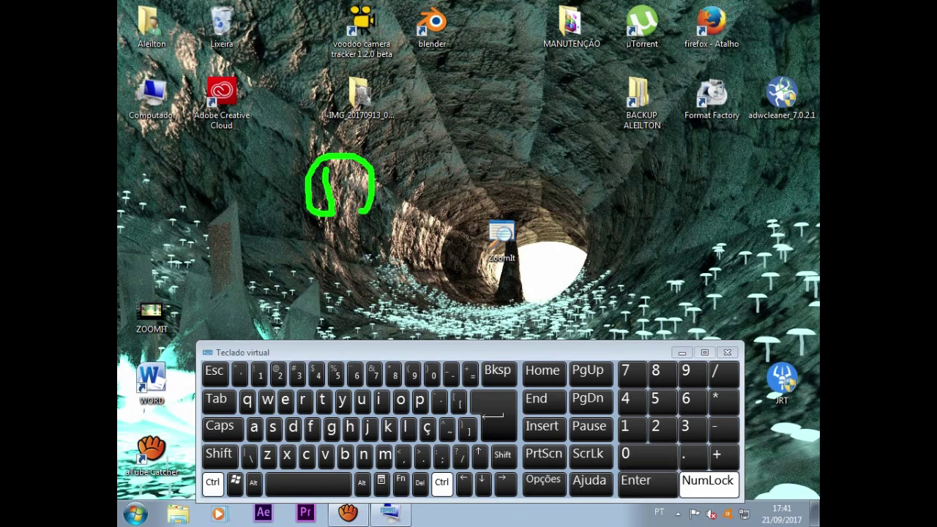
{"action": "left_click_drag", "start_coordinate": [418, 164], "coordinate": [407, 222]}
{"action": "mouse_move", "coordinate": [457, 154]}
{"action": "left_mouse_down"}
{"action": "mouse_move", "coordinate": [471, 217]}
{"action": "mouse_move", "coordinate": [516, 130]}
{"action": "left_mouse_up"}
{"action": "mouse_move", "coordinate": [500, 172]}
{"action": "left_mouse_down"}
{"action": "mouse_move", "coordinate": [517, 164]}
{"action": "mouse_move", "coordinate": [506, 207]}
{"action": "mouse_move", "coordinate": [521, 177]}
{"action": "left_mouse_up"}
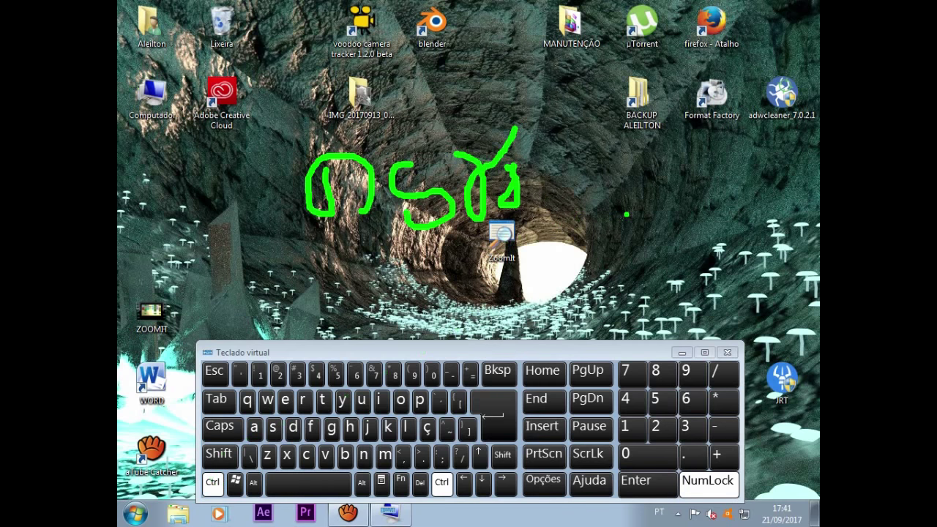
- Vary the pen width repeatedly, drawing one thick green curve beside the ZoomIt icon and one thin curve below the earlier strokes
{"action": "scroll", "coordinate": [626, 214], "scroll_direction": "up", "scroll_amount": 5}
{"action": "scroll", "coordinate": [627, 215], "scroll_direction": "down", "scroll_amount": 5}
{"action": "scroll", "coordinate": [627, 215], "scroll_direction": "up", "scroll_amount": 2}
{"action": "scroll", "coordinate": [627, 214], "scroll_direction": "down", "scroll_amount": 4}
{"action": "scroll", "coordinate": [627, 215], "scroll_direction": "up", "scroll_amount": 4}
{"action": "mouse_move", "coordinate": [579, 193]}
{"action": "left_mouse_down"}
{"action": "mouse_move", "coordinate": [643, 225]}
{"action": "mouse_move", "coordinate": [548, 262]}
{"action": "mouse_move", "coordinate": [653, 268]}
{"action": "left_mouse_up"}
{"action": "scroll", "coordinate": [668, 254], "scroll_direction": "down", "scroll_amount": 4}
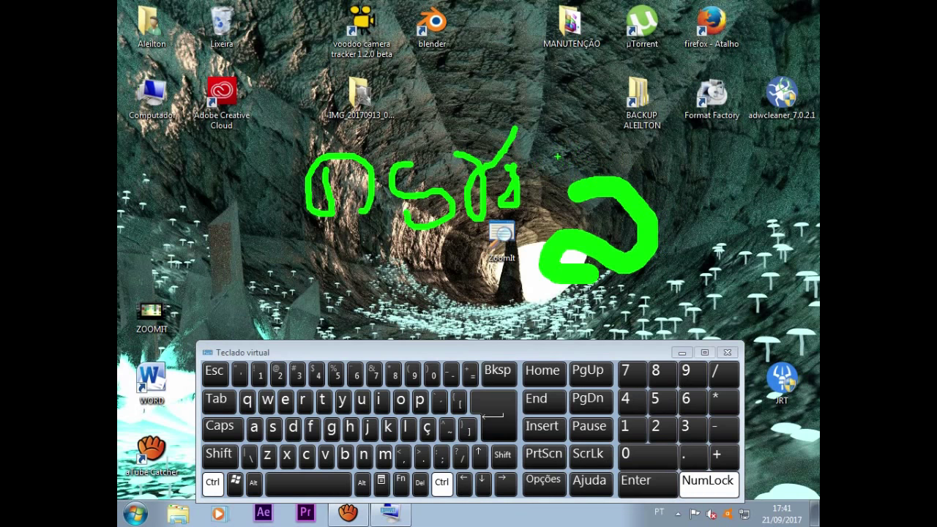
{"action": "mouse_move", "coordinate": [381, 258]}
{"action": "left_mouse_down"}
{"action": "mouse_move", "coordinate": [416, 295]}
{"action": "mouse_move", "coordinate": [370, 300]}
{"action": "mouse_move", "coordinate": [314, 242]}
{"action": "left_mouse_up"}
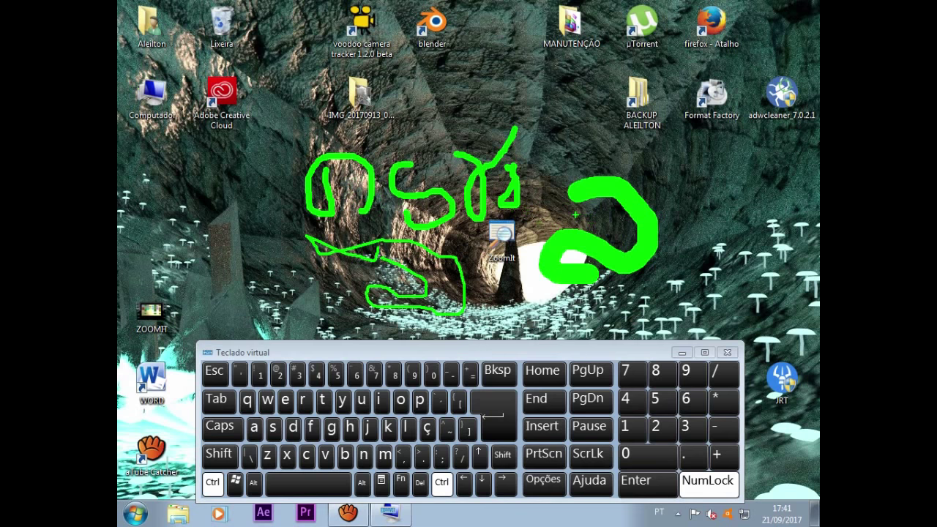
- Undo the green strokes one by one, and erase a fresh set of green scribbles all at once
{"action": "key", "text": "ctrl+z"}
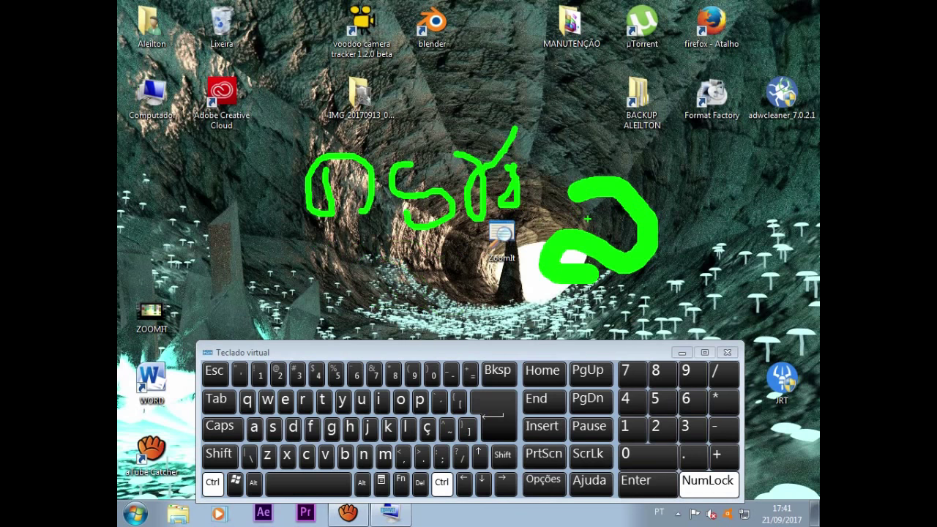
{"action": "key", "text": "ctrl+z"}
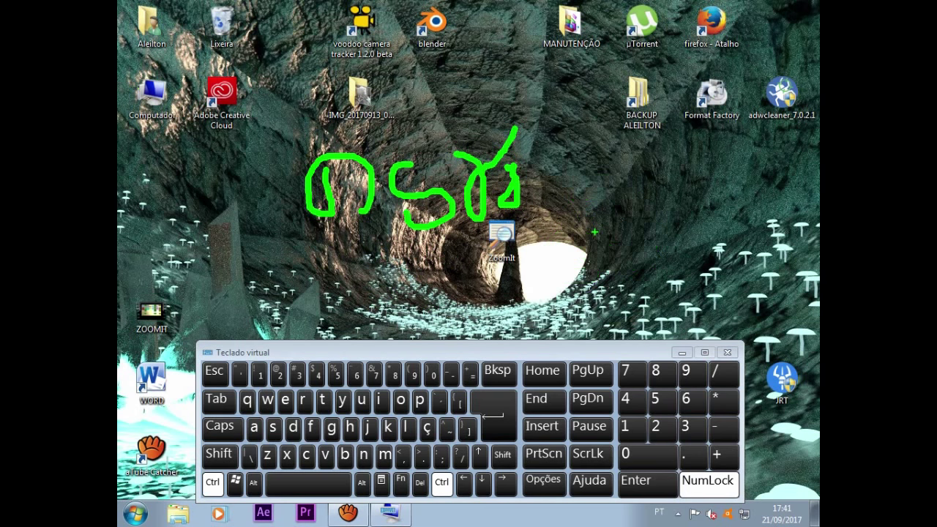
{"action": "key", "text": "ctrl+z"}
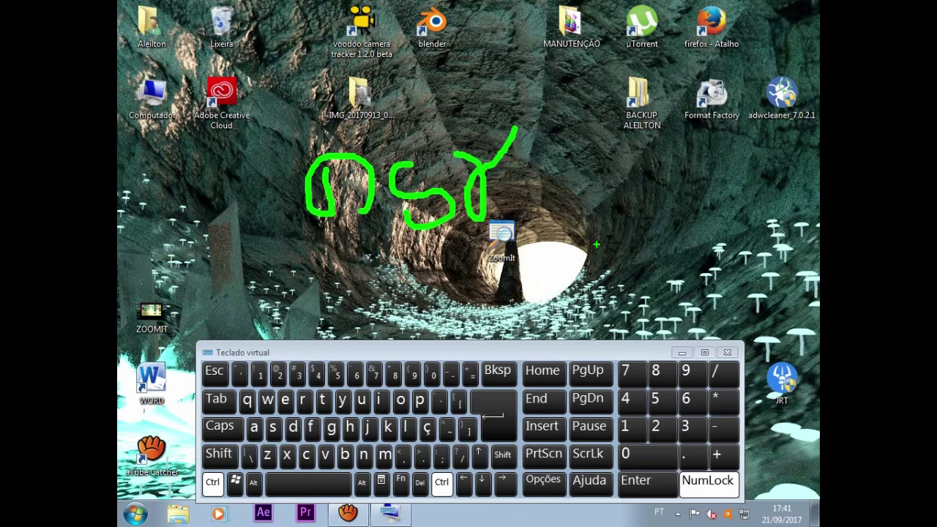
{"action": "key", "text": "ctrl+z"}
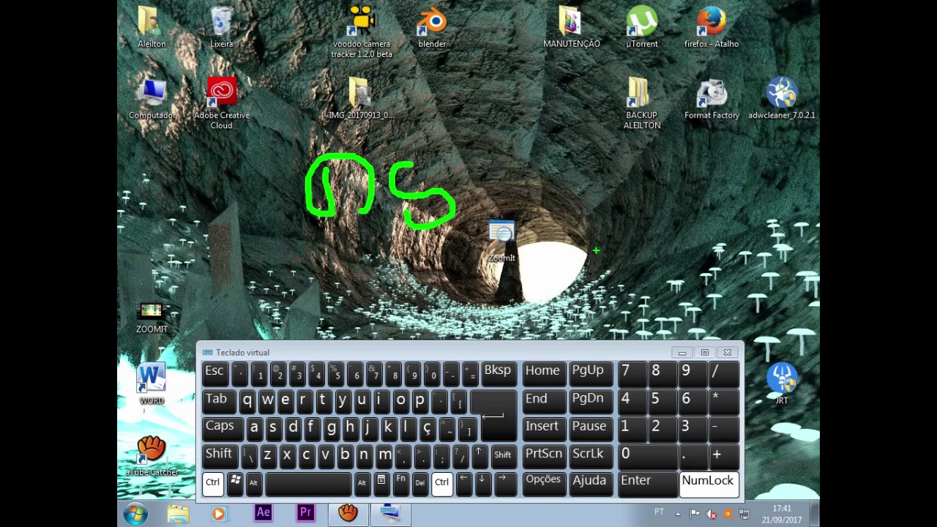
{"action": "key", "text": "ctrl+z"}
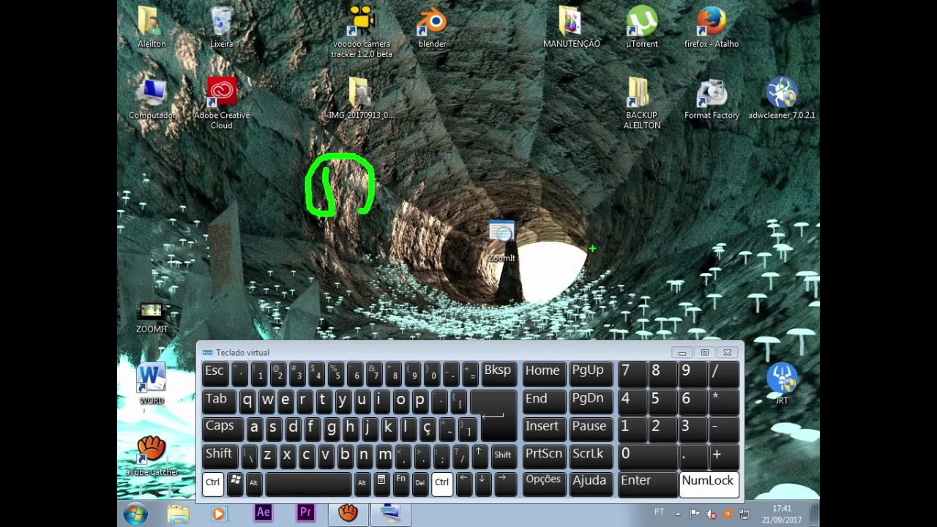
{"action": "key", "text": "ctrl+z"}
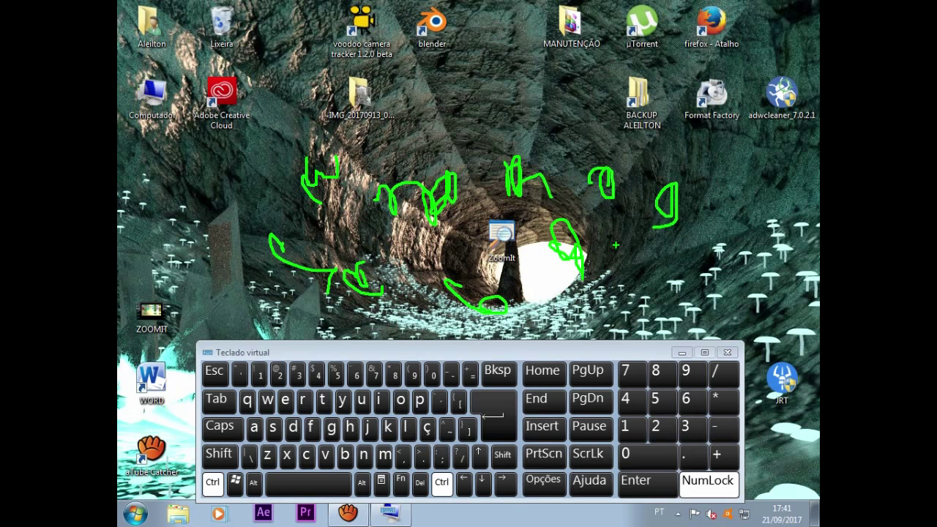
{"action": "key", "text": "e"}
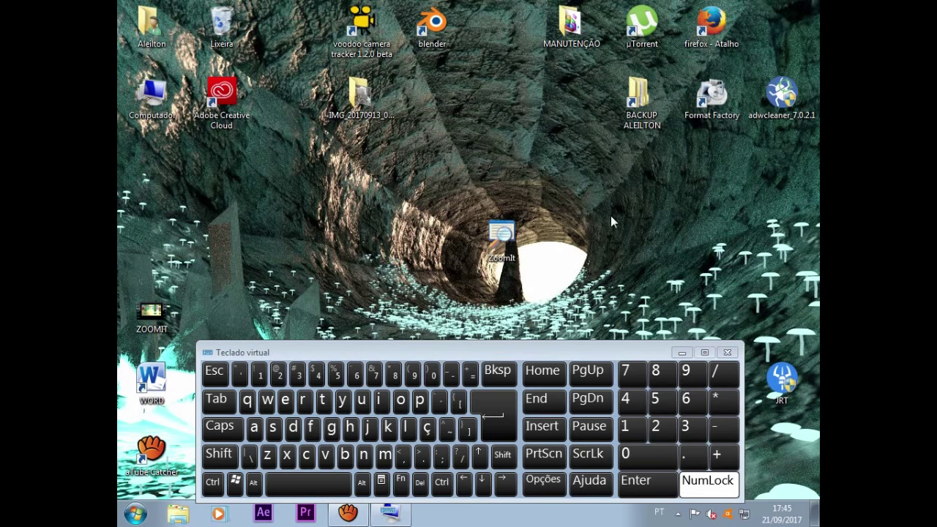
- Reopen the ZoomIt settings, review the Draw instructions on pen width, colours and shapes, and accept the dialog
{"action": "left_click", "coordinate": [503, 231]}
{"action": "double_click", "coordinate": [503, 231]}
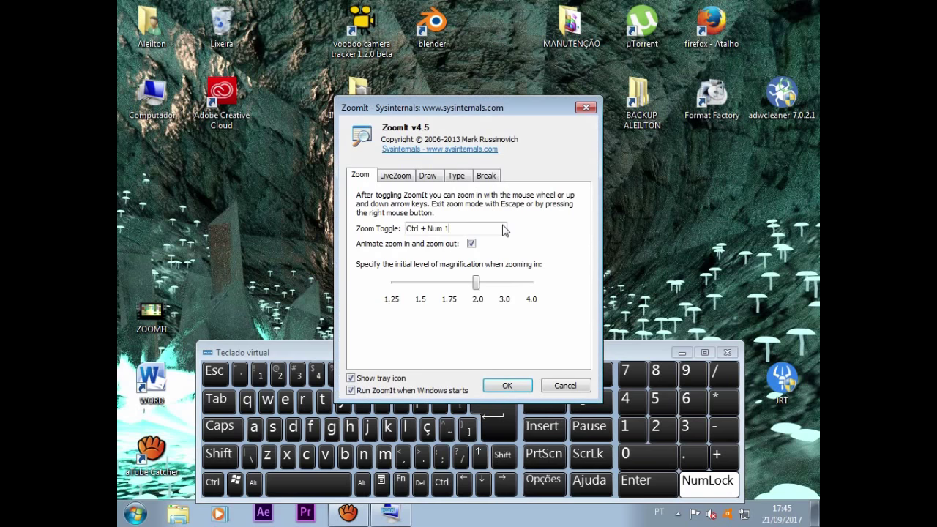
{"action": "left_click", "coordinate": [437, 177]}
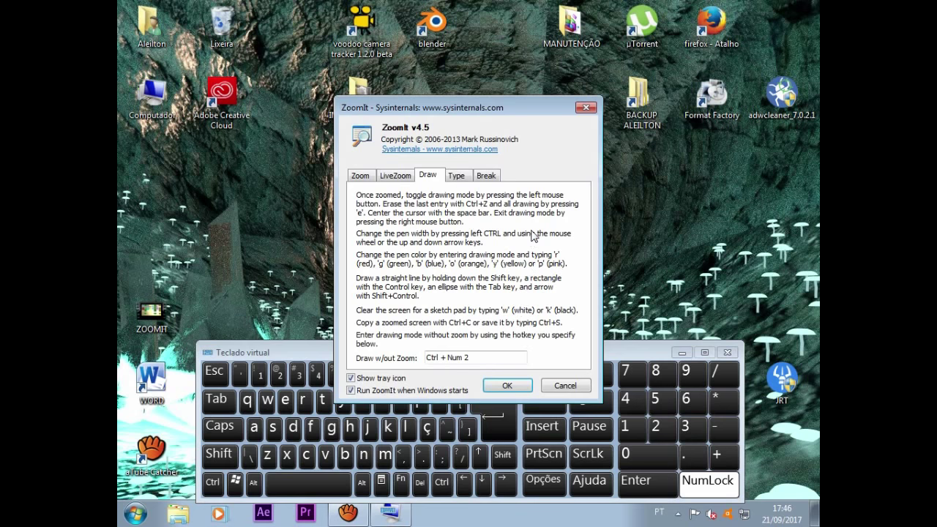
{"action": "left_click", "coordinate": [508, 386]}
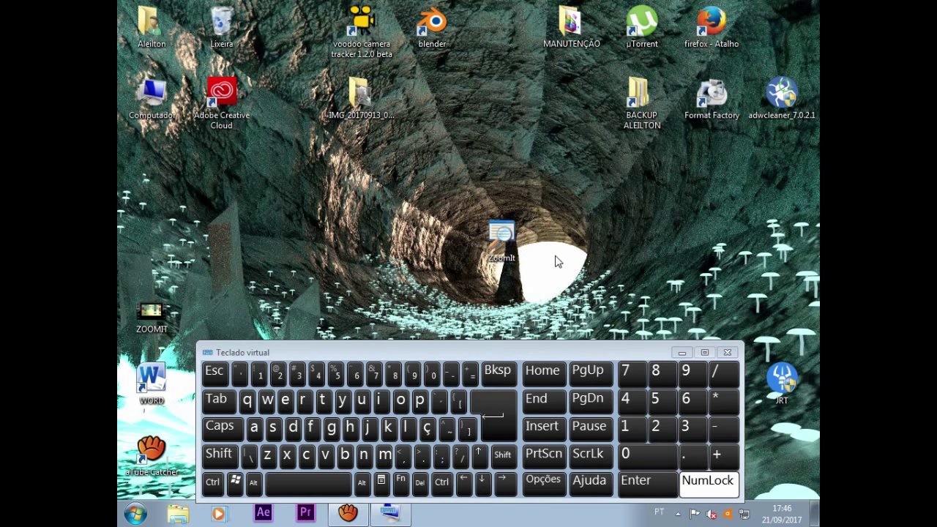
- Enter drawing mode without zoom and switch the pen colour through blue, red, yellow and pink
{"action": "key", "text": "ctrl+2"}
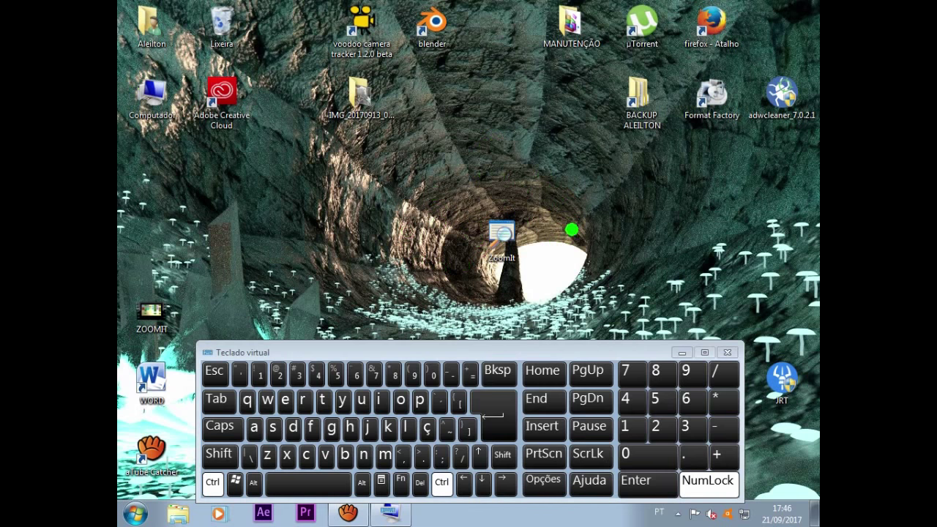
{"action": "key", "text": "b"}
{"action": "key", "text": "r"}
{"action": "key", "text": "y"}
{"action": "key", "text": "p"}
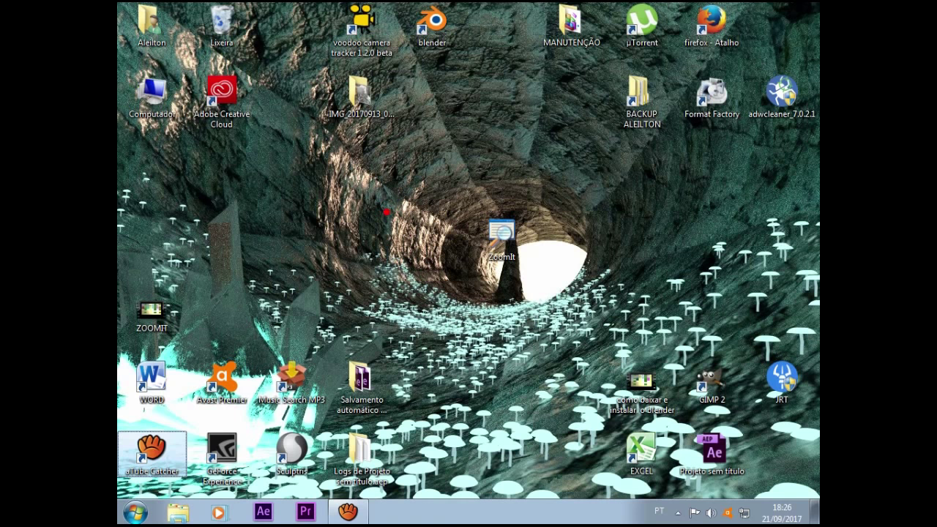
- Draw five straight red lines at different angles around the ZoomIt icon, and erase them all
{"action": "left_click_drag", "start_coordinate": [378, 208], "coordinate": [438, 279]}
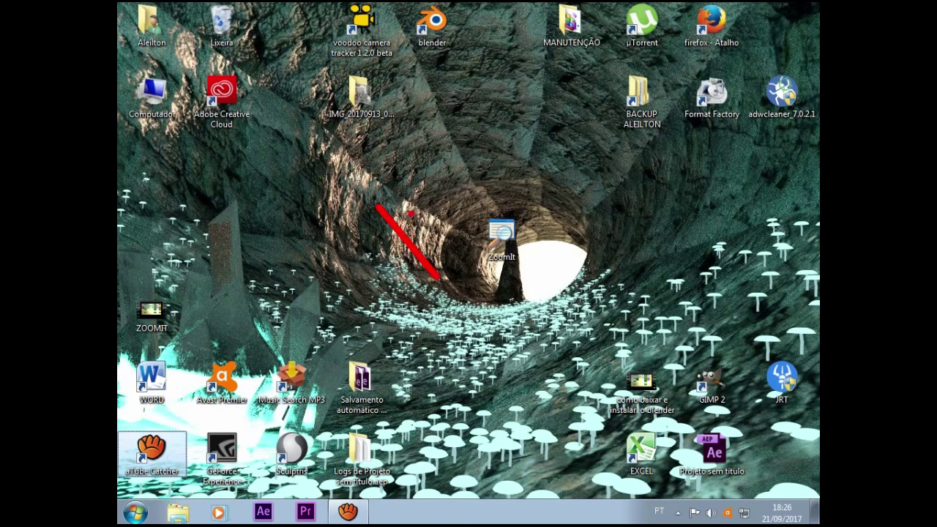
{"action": "left_click_drag", "start_coordinate": [410, 161], "coordinate": [561, 200]}
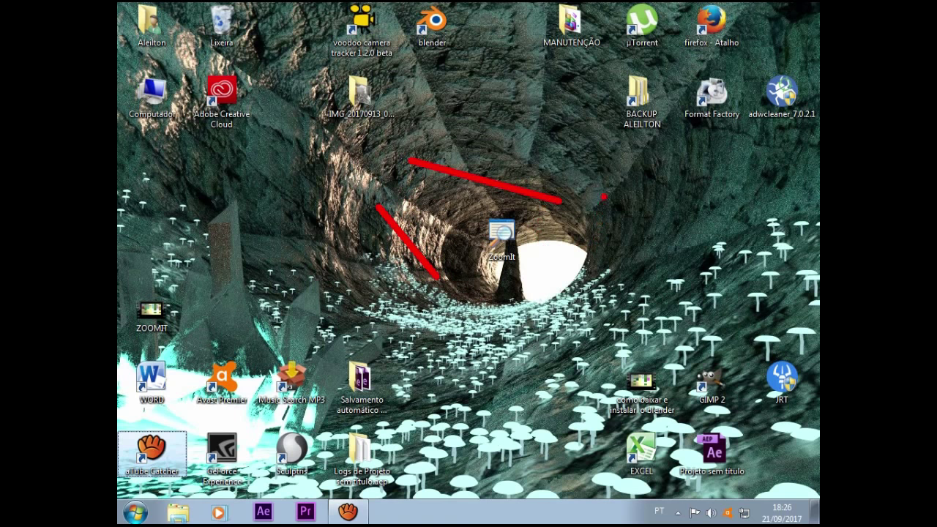
{"action": "left_click_drag", "start_coordinate": [607, 170], "coordinate": [621, 293]}
{"action": "left_click_drag", "start_coordinate": [538, 242], "coordinate": [574, 298]}
{"action": "left_click_drag", "start_coordinate": [534, 289], "coordinate": [472, 423]}
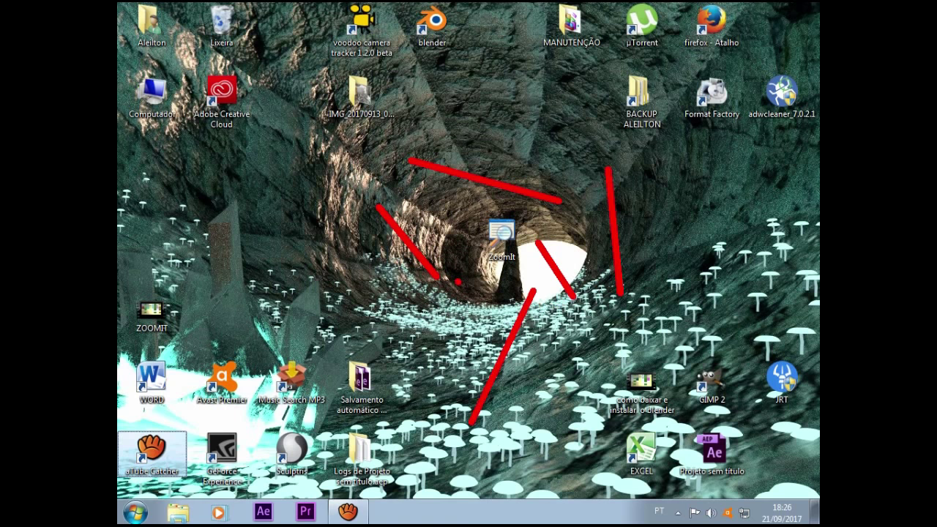
{"action": "key", "text": "e"}
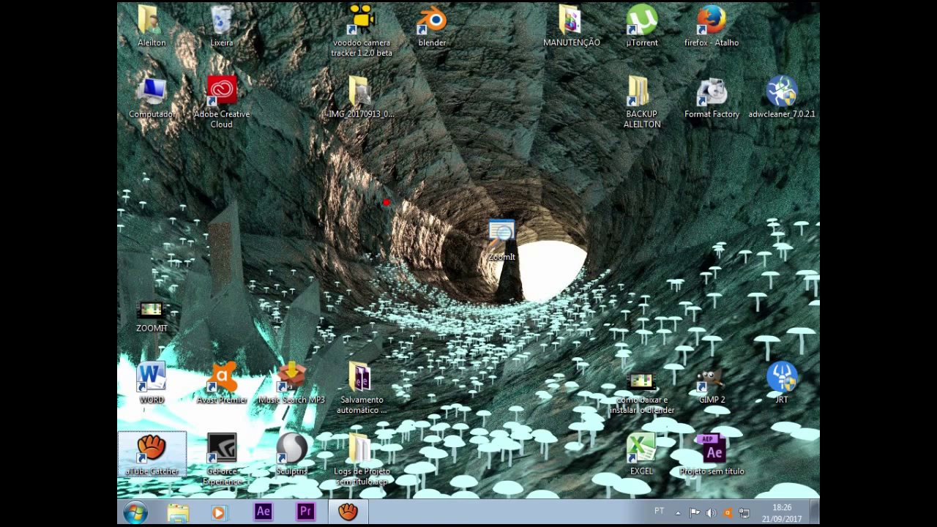
- Draw a large red ellipse around the ZoomIt icon and two smaller ones above it, and erase all the ellipses
{"action": "mouse_move", "coordinate": [386, 202]}
{"action": "left_mouse_down"}
{"action": "mouse_move", "coordinate": [594, 317]}
{"action": "mouse_move", "coordinate": [684, 402]}
{"action": "mouse_move", "coordinate": [641, 278]}
{"action": "mouse_move", "coordinate": [644, 330]}
{"action": "mouse_move", "coordinate": [471, 341]}
{"action": "mouse_move", "coordinate": [380, 218]}
{"action": "mouse_move", "coordinate": [444, 268]}
{"action": "mouse_move", "coordinate": [569, 314]}
{"action": "mouse_move", "coordinate": [607, 310]}
{"action": "mouse_move", "coordinate": [598, 289]}
{"action": "left_mouse_up"}
{"action": "left_click_drag", "start_coordinate": [255, 151], "coordinate": [385, 224]}
{"action": "left_click_drag", "start_coordinate": [486, 115], "coordinate": [586, 178]}
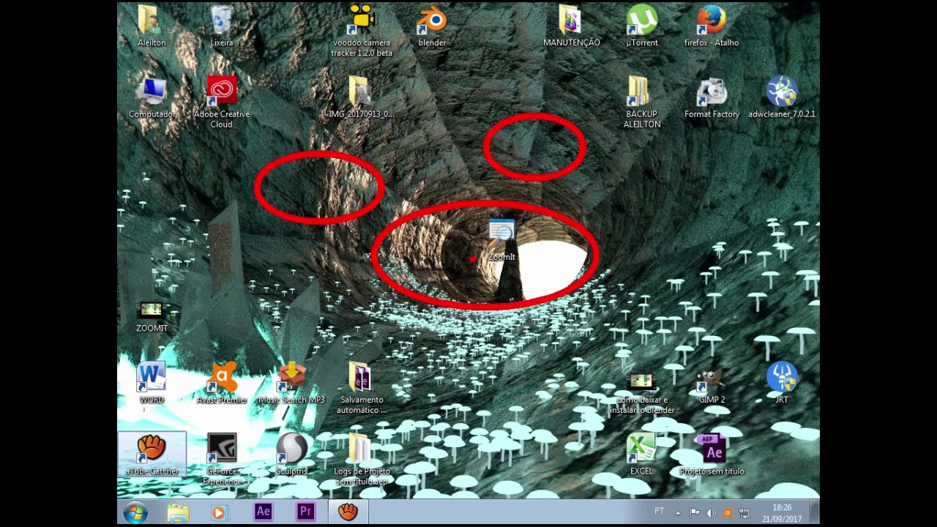
{"action": "key", "text": "e"}
- Draw three red arrows around the ZoomIt icon, and clear them along with the last leftover mark
{"action": "left_click_drag", "start_coordinate": [419, 278], "coordinate": [498, 290]}
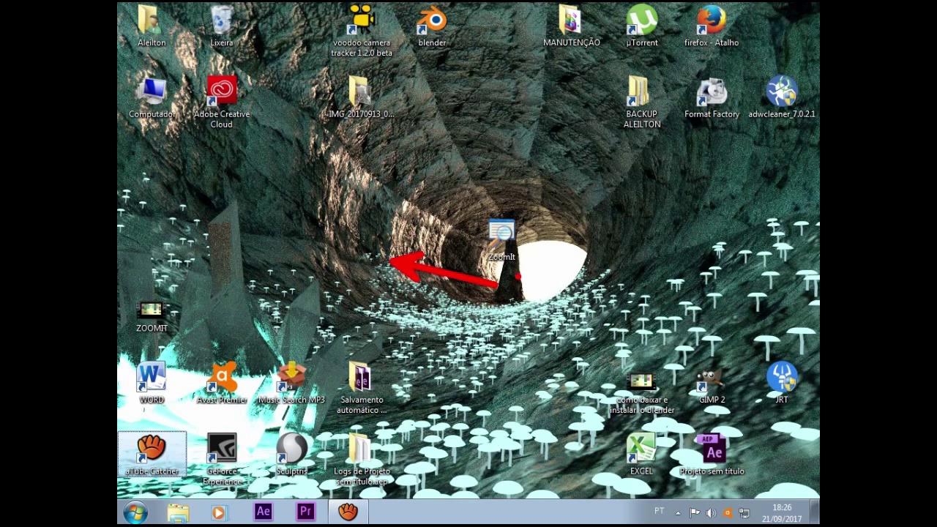
{"action": "left_click_drag", "start_coordinate": [544, 224], "coordinate": [662, 153]}
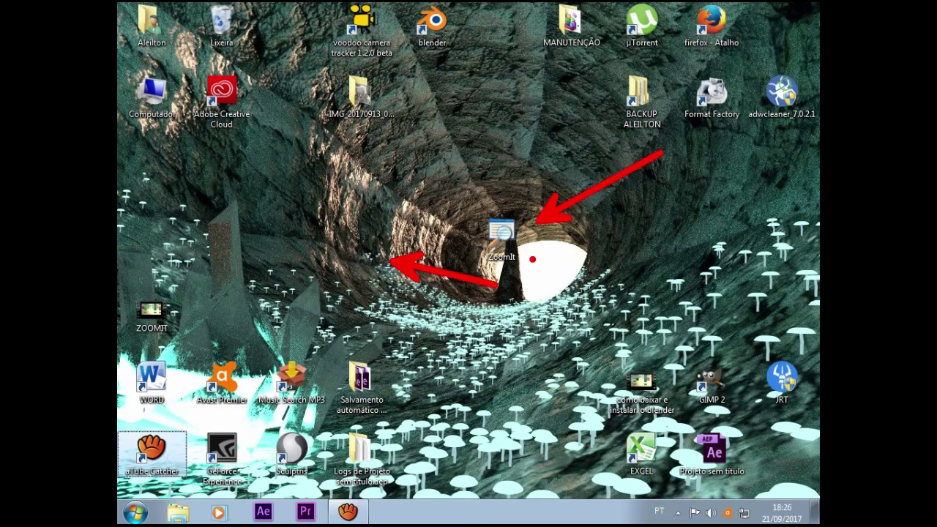
{"action": "mouse_move", "coordinate": [534, 259]}
{"action": "left_mouse_down"}
{"action": "mouse_move", "coordinate": [549, 287]}
{"action": "mouse_move", "coordinate": [606, 272]}
{"action": "left_mouse_up"}
{"action": "key", "text": "e"}
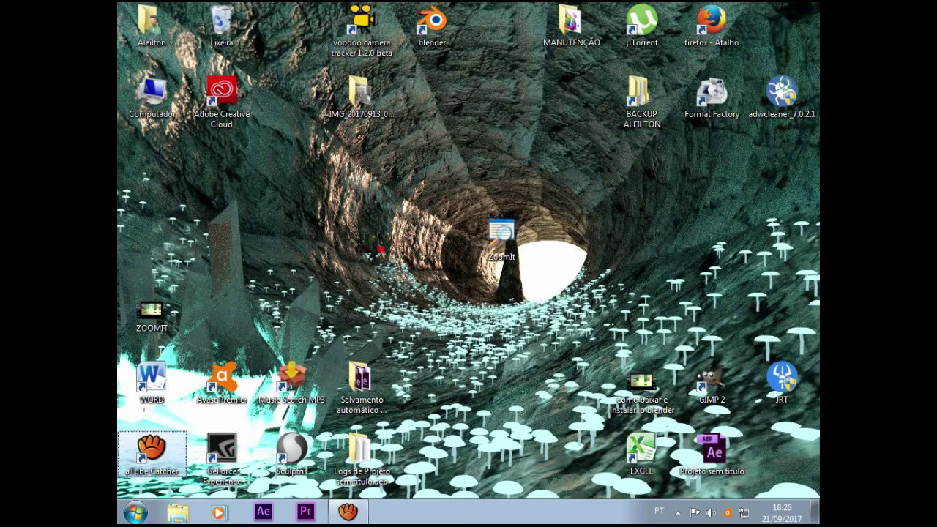
{"action": "key", "text": "ctrl+z"}
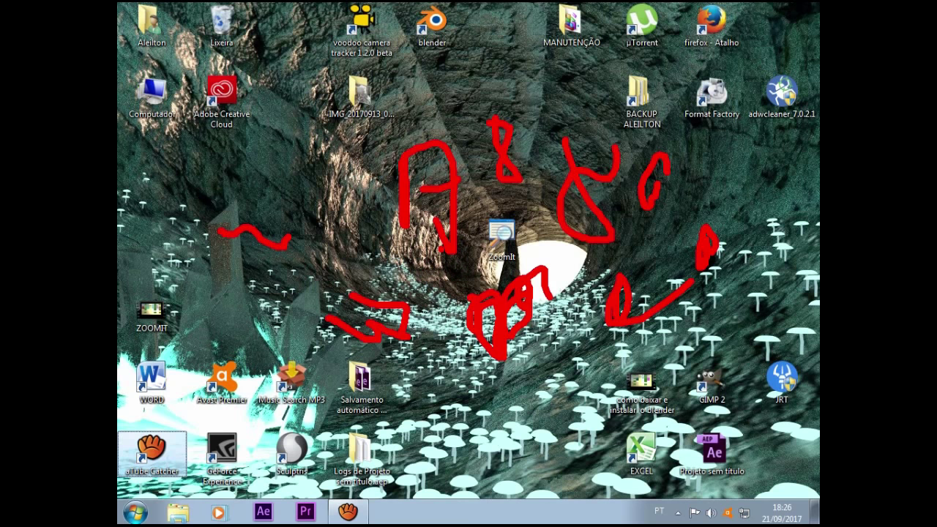
- Save the screen with its red scribbles as a Zoomed PNG named TELA ZOOM in the Imagens library
{"action": "key", "text": "ctrl+s"}
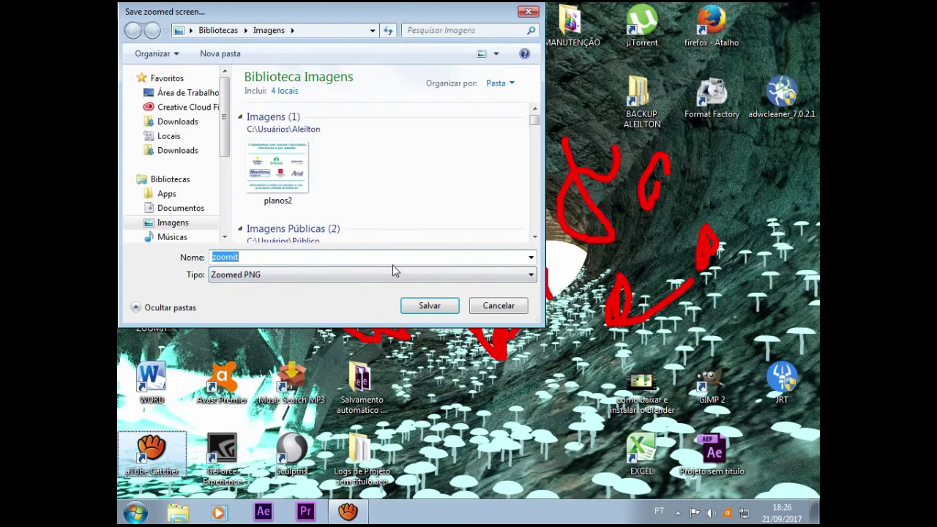
{"action": "left_click", "coordinate": [263, 257]}
{"action": "key", "text": "BackSpace"}
{"action": "key", "text": "BackSpace"}
{"action": "key", "text": "BackSpace"}
{"action": "key", "text": "BackSpace"}
{"action": "key", "text": "BackSpace"}
{"action": "key", "text": "BackSpace"}
{"action": "type", "text": "TELA ZOOM"}
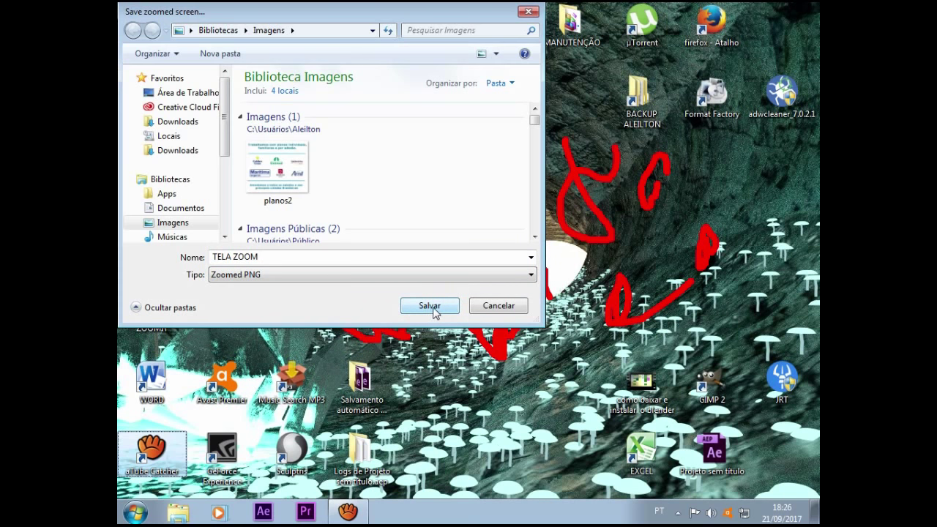
{"action": "left_click", "coordinate": [170, 224]}
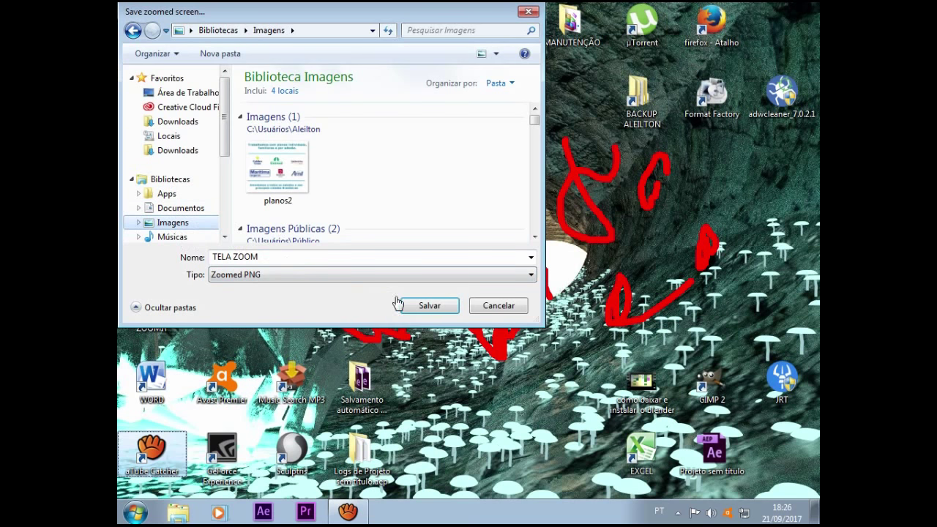
{"action": "left_click", "coordinate": [423, 315]}
{"action": "left_click", "coordinate": [424, 309]}
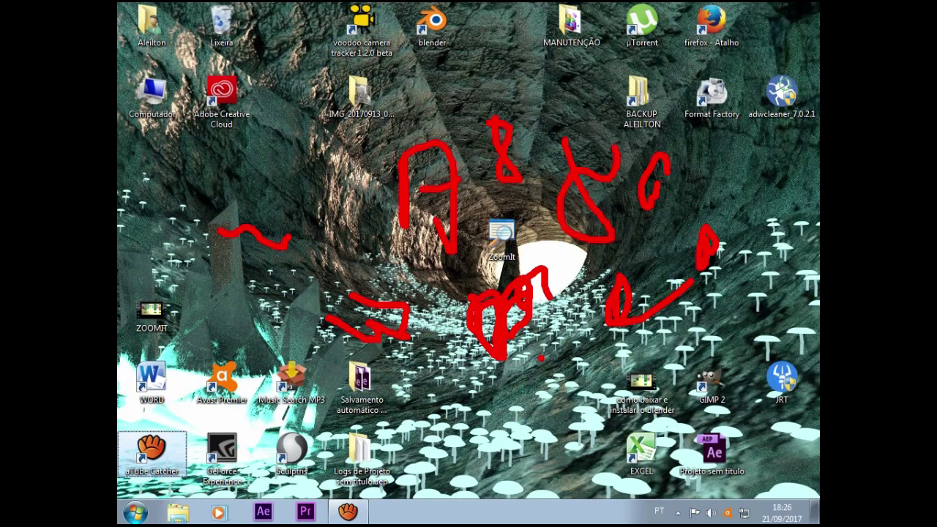
- Open the saved TELA ZOOM image from the Imagens library in Windows Explorer
{"action": "left_click", "coordinate": [586, 252]}
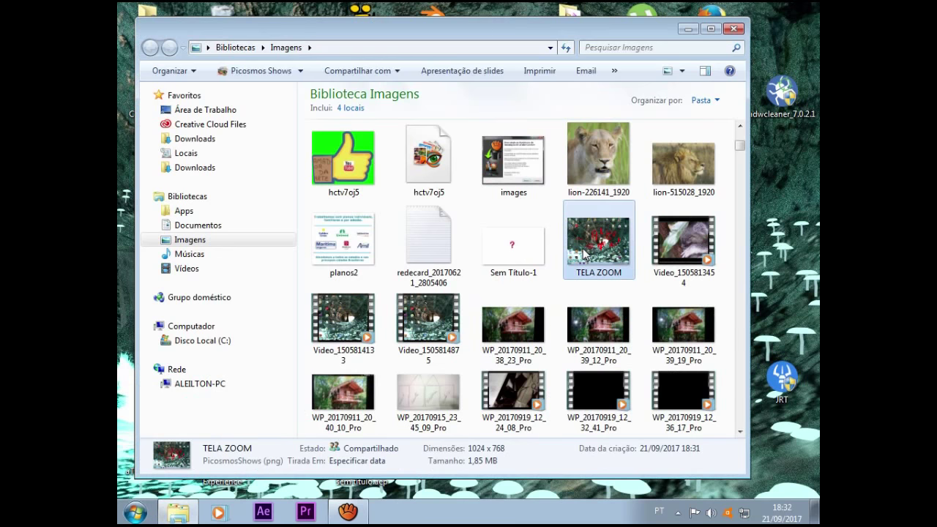
{"action": "double_click", "coordinate": [586, 253]}
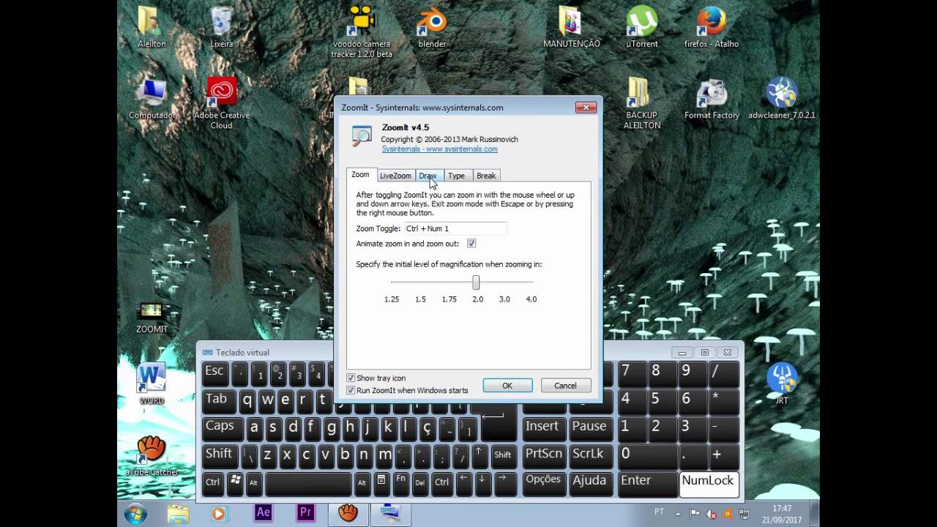
- Review ZoomIt's Draw and Type options, including the fonts available for on-screen text
{"action": "left_click", "coordinate": [429, 182]}
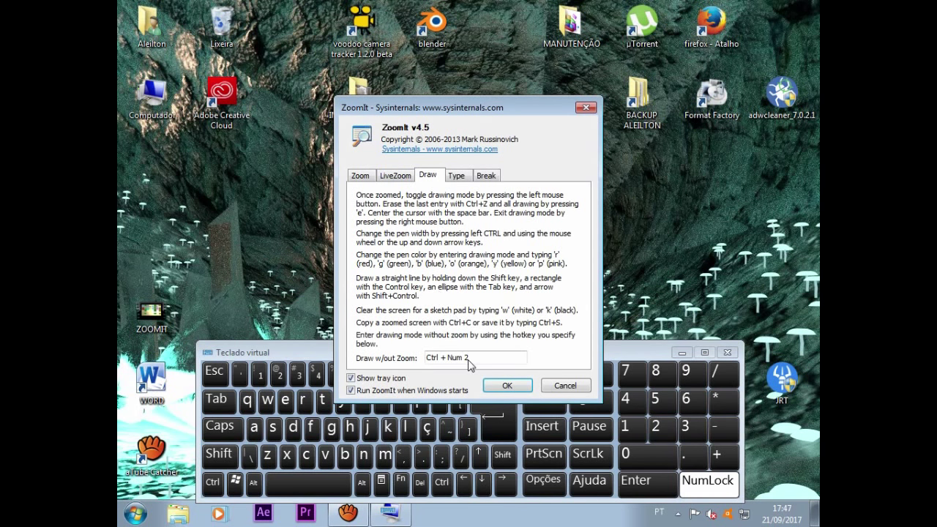
{"action": "left_click", "coordinate": [454, 178]}
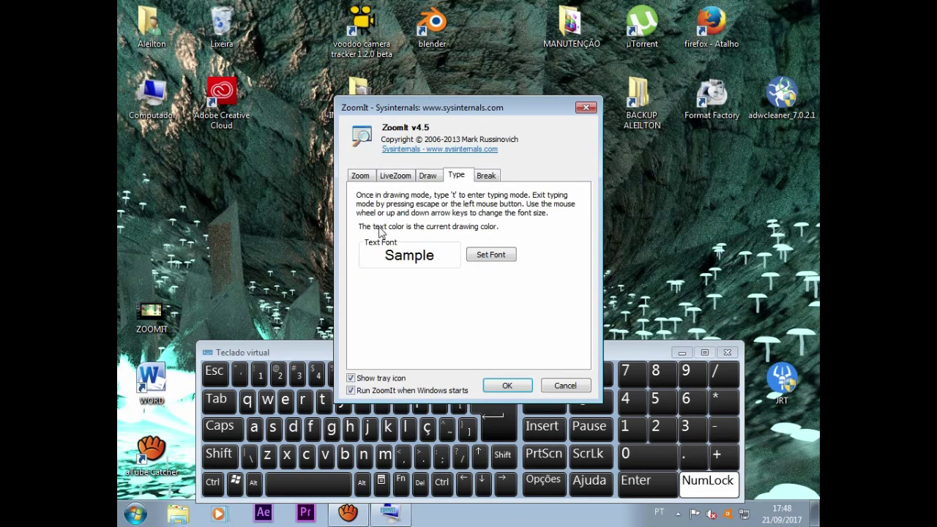
{"action": "left_click", "coordinate": [490, 254]}
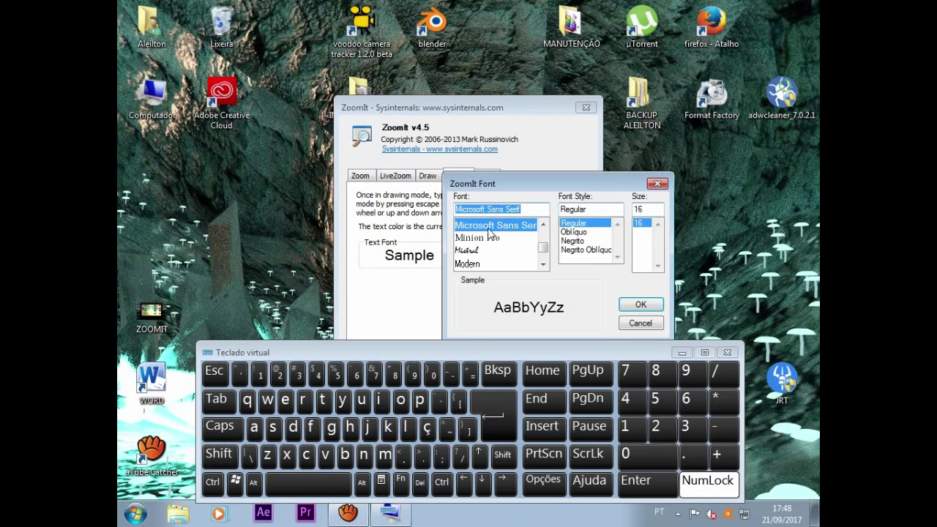
{"action": "left_click_drag", "start_coordinate": [543, 249], "coordinate": [478, 206]}
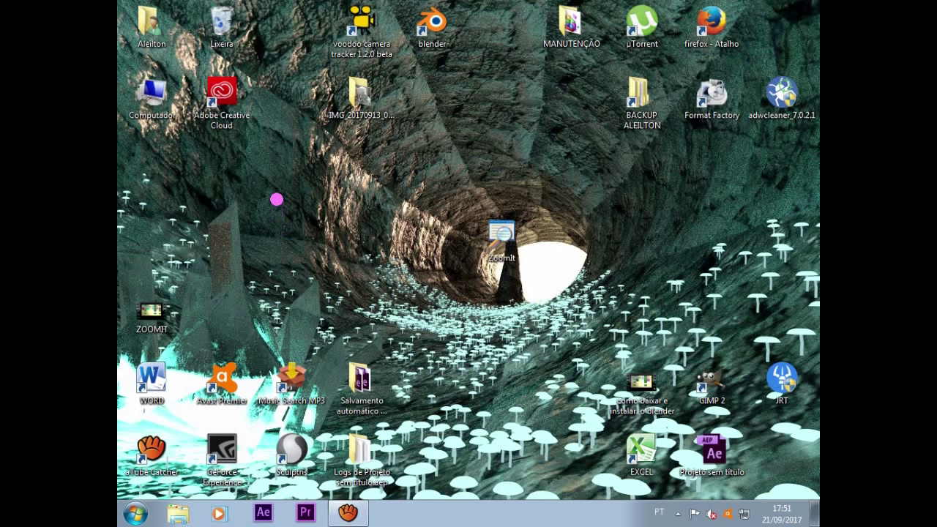
- Enter typing mode with the pink pen on the desktop, and vary the text size between larger and smaller
{"action": "left_click_drag", "start_coordinate": [283, 208], "coordinate": [283, 252]}
{"action": "scroll", "coordinate": [264, 212], "scroll_direction": "up", "scroll_amount": 2}
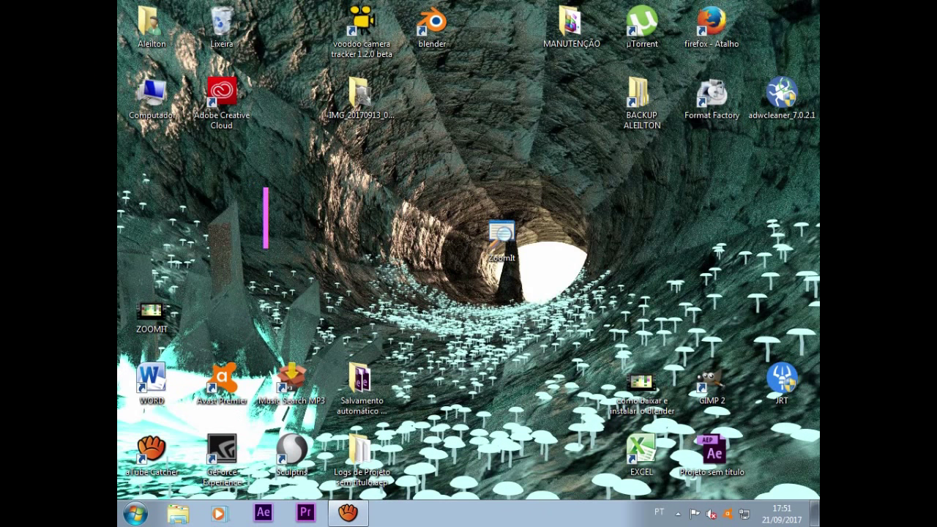
{"action": "scroll", "coordinate": [265, 218], "scroll_direction": "down", "scroll_amount": 4}
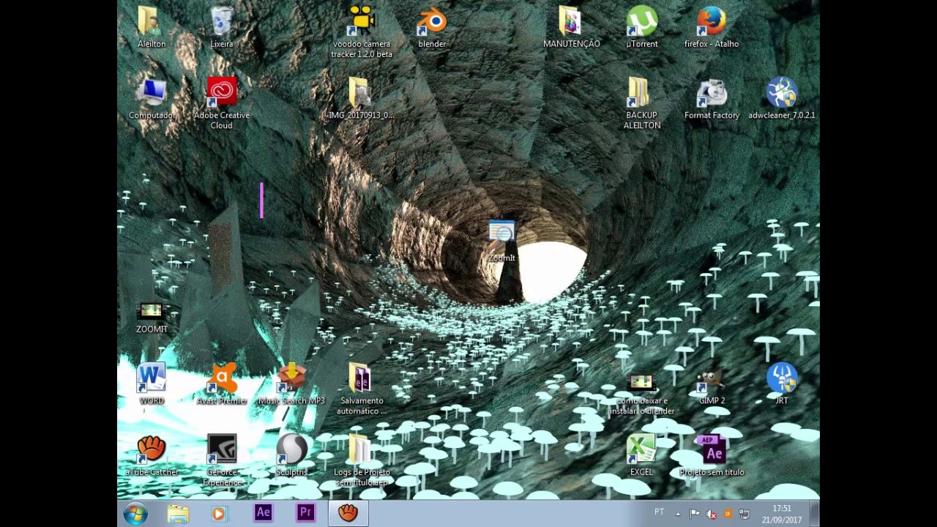
{"action": "scroll", "coordinate": [260, 196], "scroll_direction": "down", "scroll_amount": 2}
{"action": "scroll", "coordinate": [260, 196], "scroll_direction": "up", "scroll_amount": 4}
{"action": "scroll", "coordinate": [271, 278], "scroll_direction": "down", "scroll_amount": 4}
{"action": "scroll", "coordinate": [263, 205], "scroll_direction": "down", "scroll_amount": 2}
{"action": "scroll", "coordinate": [262, 205], "scroll_direction": "up", "scroll_amount": 3}
{"action": "scroll", "coordinate": [263, 209], "scroll_direction": "down", "scroll_amount": 3}
{"action": "scroll", "coordinate": [260, 191], "scroll_direction": "up", "scroll_amount": 3}
{"action": "scroll", "coordinate": [260, 194], "scroll_direction": "down", "scroll_amount": 2}
- Write the pink sample text gdskjksa on the desktop and delete it all
{"action": "type", "text": "gdskjksah"}
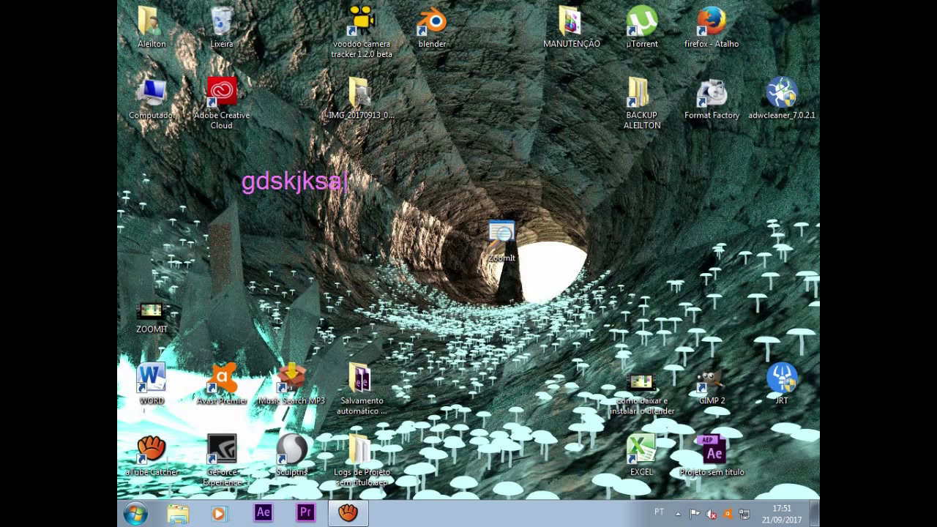
{"action": "key", "text": "BackSpace"}
{"action": "key", "text": "BackSpace"}
{"action": "key", "text": "BackSpace"}
{"action": "key", "text": "BackSpace"}
{"action": "key", "text": "BackSpace"}
{"action": "key", "text": "BackSpace"}
{"action": "key", "text": "BackSpace"}
{"action": "key", "text": "BackSpace"}
{"action": "key", "text": "BackSpace"}
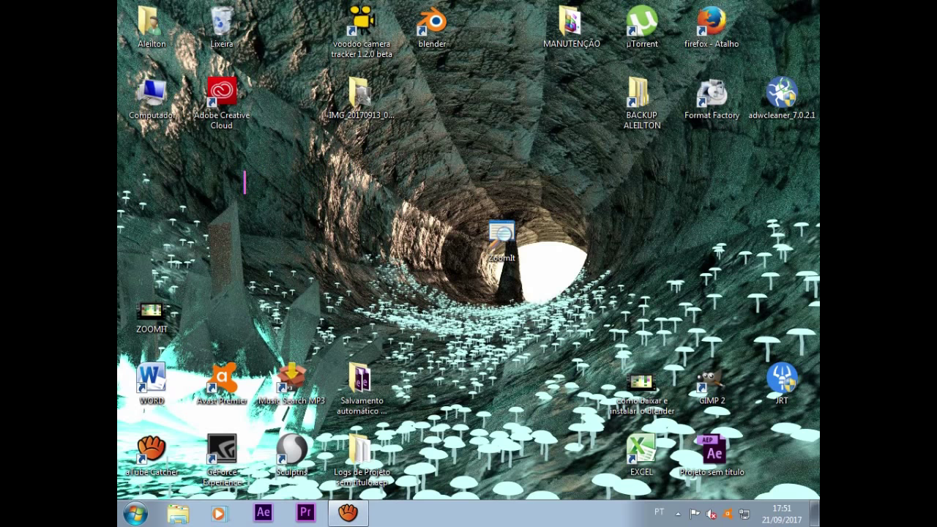
- Restart drawing mode without zoom, write the sample text aladkddjjcjch in blue, and leave typing mode
{"action": "key", "text": "Escape"}
{"action": "key", "text": "Escape"}
{"action": "key", "text": "ctrl+2"}
{"action": "key", "text": "b"}
{"action": "key", "text": "t"}
{"action": "type", "text": "dkddjjcjch"}
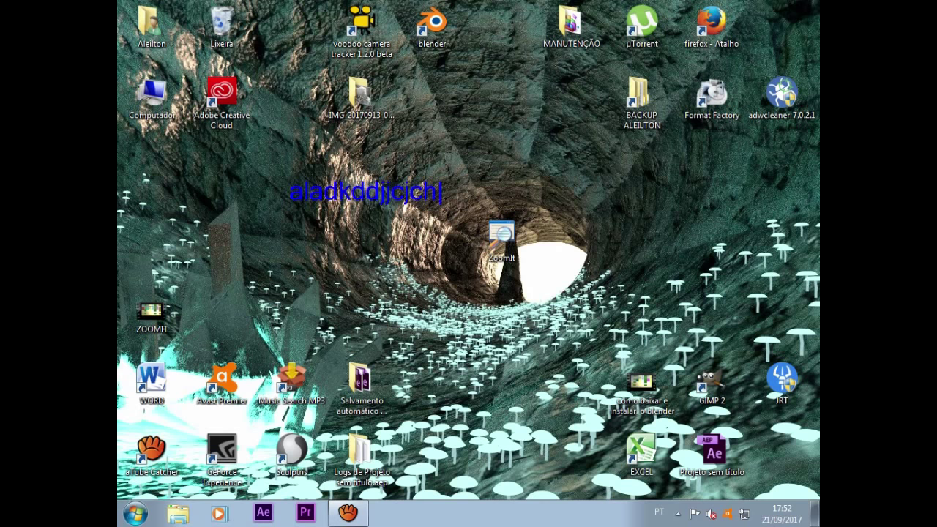
{"action": "key", "text": "Escape"}
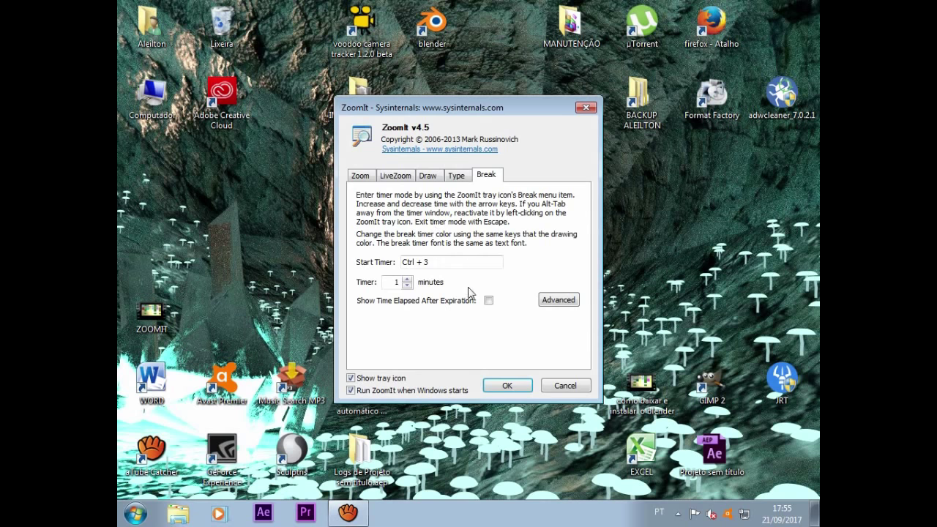
- Set the break timer to 10 minutes, and switch the elapsed time display after expiration on and back off
{"action": "left_click", "coordinate": [405, 279]}
{"action": "left_click", "coordinate": [407, 286]}
{"action": "left_click", "coordinate": [406, 280]}
{"action": "left_click", "coordinate": [489, 301]}
{"action": "left_click", "coordinate": [489, 300]}
- In the advanced break options, look at the timer opacity choices, try several timer positions and set the position to the centre
{"action": "left_click", "coordinate": [559, 301]}
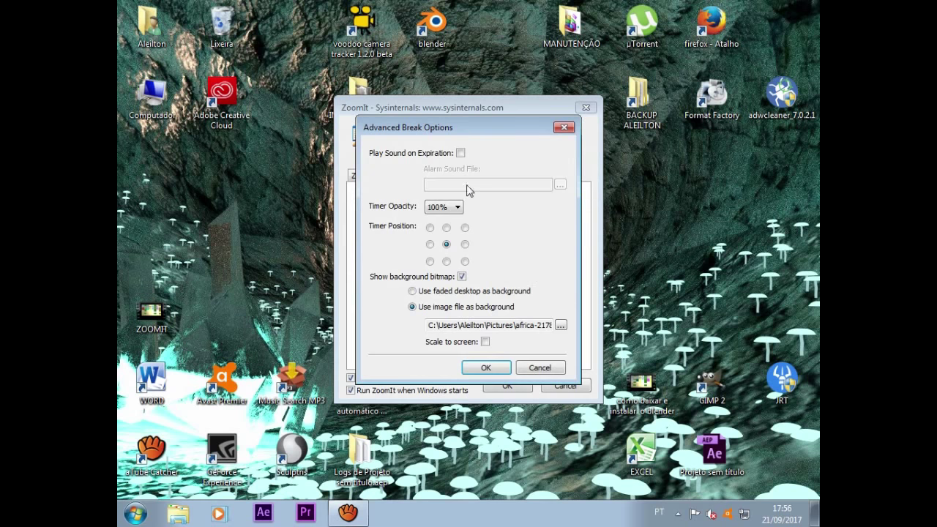
{"action": "left_click", "coordinate": [459, 210]}
{"action": "left_click", "coordinate": [465, 261]}
{"action": "left_click", "coordinate": [430, 228]}
{"action": "left_click", "coordinate": [431, 245]}
{"action": "left_click", "coordinate": [446, 245]}
{"action": "left_click", "coordinate": [413, 292]}
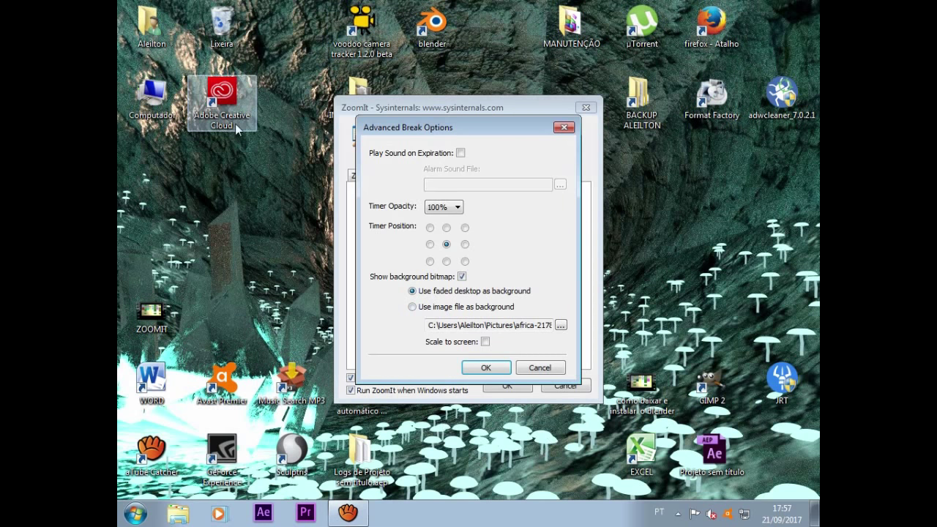
{"action": "left_click", "coordinate": [421, 307]}
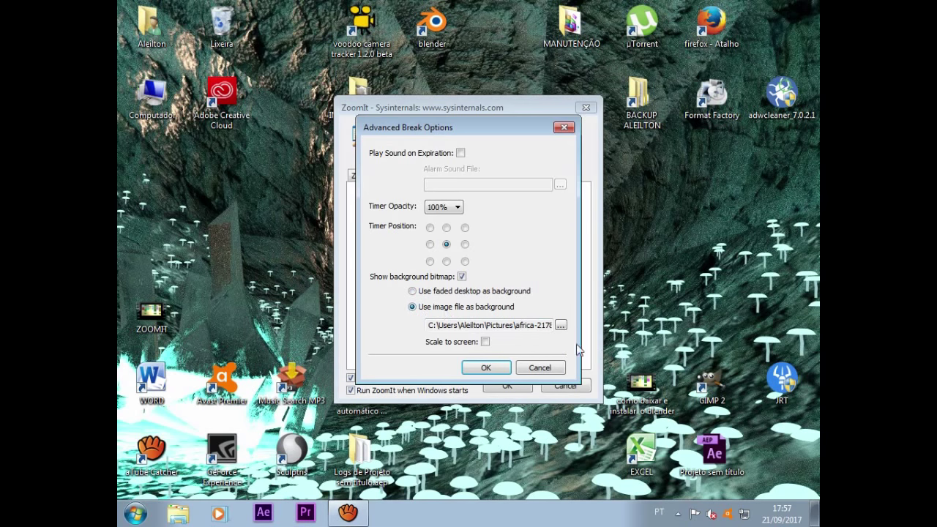
{"action": "left_click", "coordinate": [560, 325]}
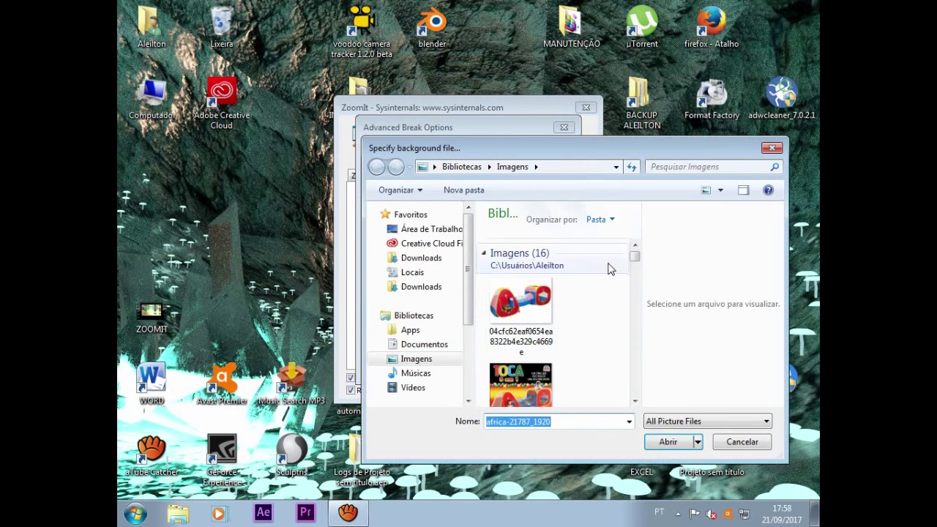
{"action": "mouse_move", "coordinate": [636, 260]}
{"action": "left_mouse_down"}
{"action": "mouse_move", "coordinate": [637, 269]}
{"action": "mouse_move", "coordinate": [637, 249]}
{"action": "mouse_move", "coordinate": [637, 377]}
{"action": "mouse_move", "coordinate": [634, 268]}
{"action": "left_mouse_up"}
{"action": "left_click", "coordinate": [617, 318]}
{"action": "scroll", "coordinate": [618, 318], "scroll_direction": "down", "scroll_amount": 3}
{"action": "scroll", "coordinate": [617, 317], "scroll_direction": "up", "scroll_amount": 1}
{"action": "key", "text": "Down"}
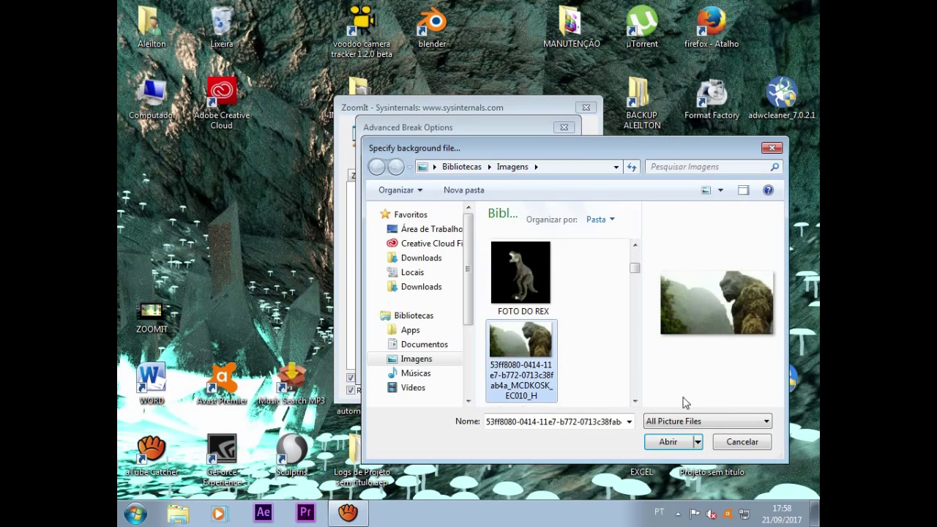
{"action": "left_click", "coordinate": [675, 441]}
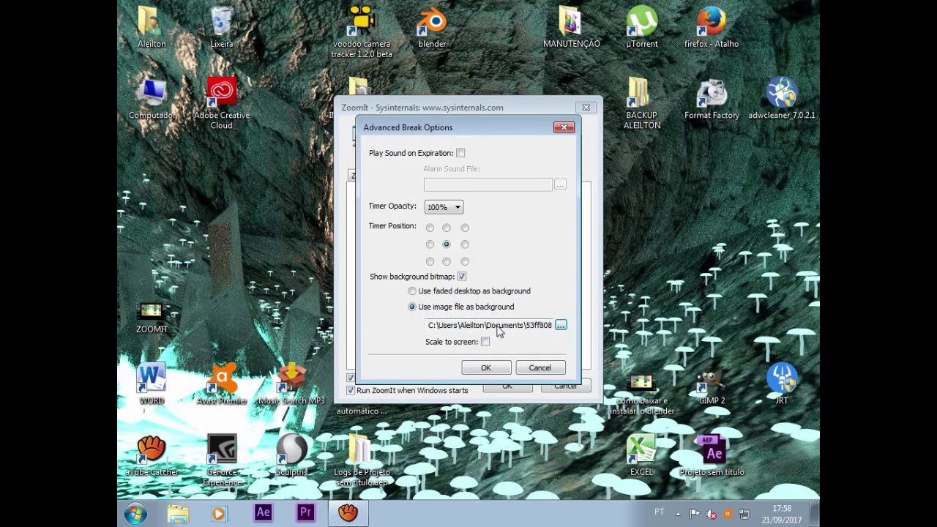
{"action": "left_click", "coordinate": [492, 370]}
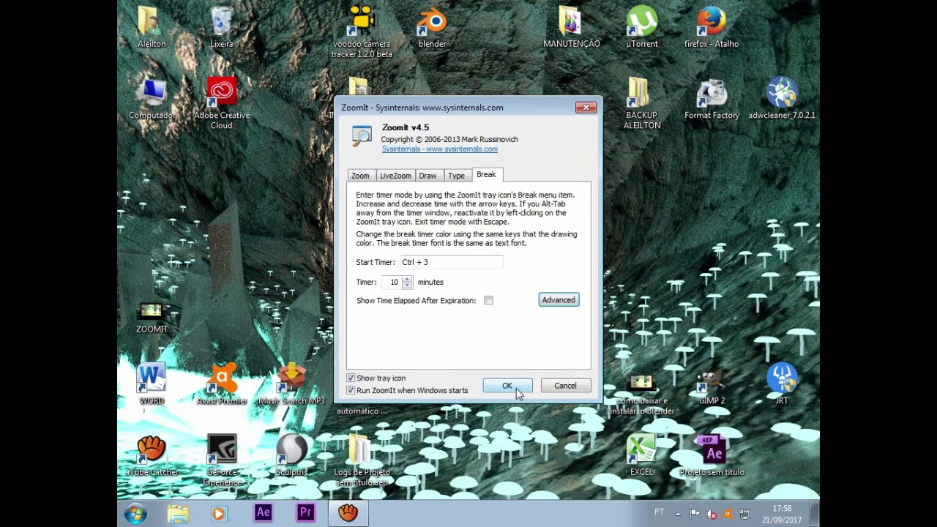
{"action": "left_click", "coordinate": [513, 389]}
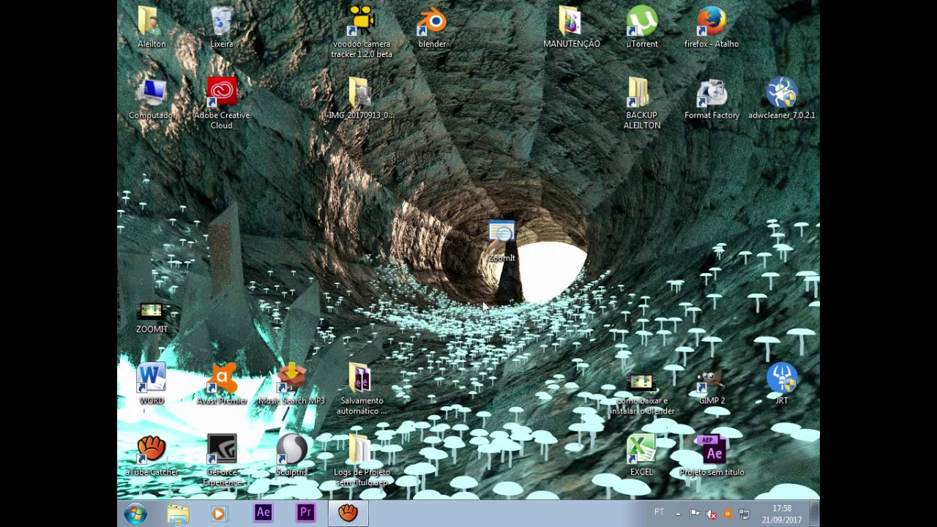
- Run the break timer over the chosen background image, exit it and reopen the ZoomIt settings
{"action": "key", "text": "ctrl+3"}
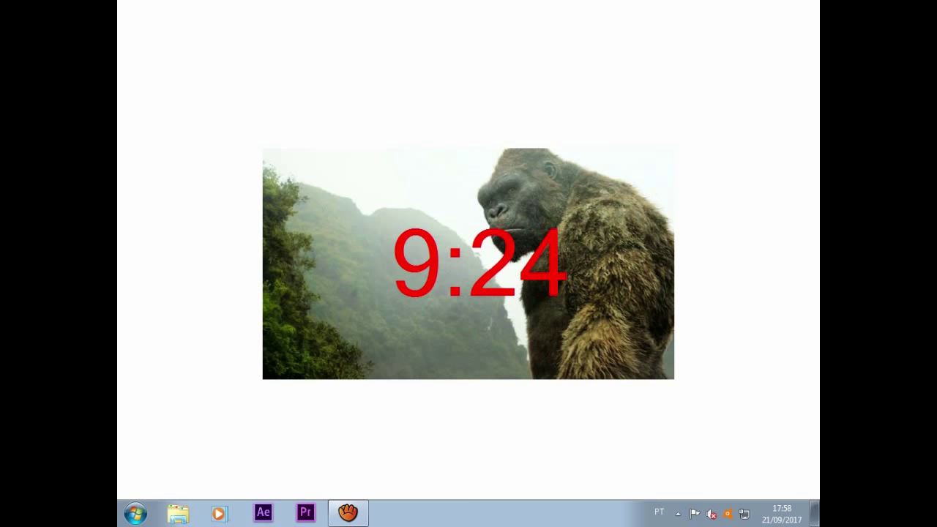
{"action": "key", "text": "Escape"}
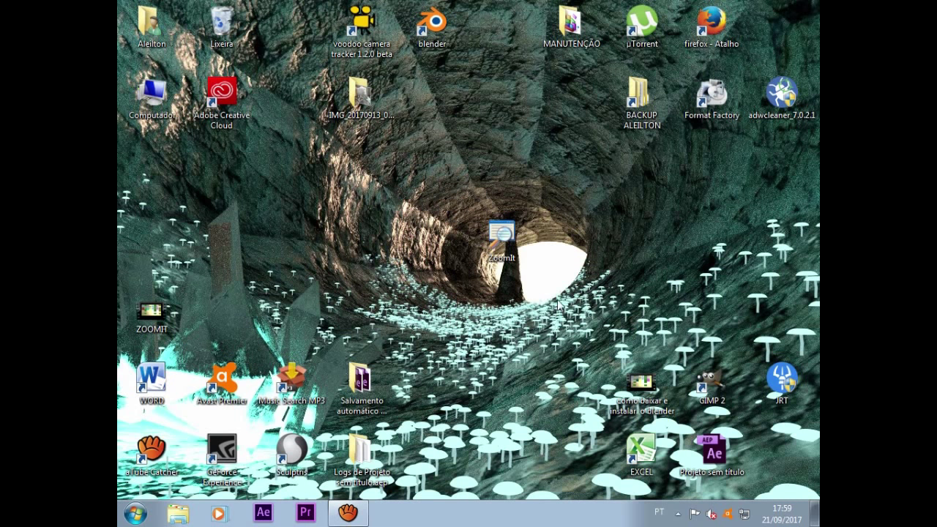
{"action": "double_click", "coordinate": [500, 245]}
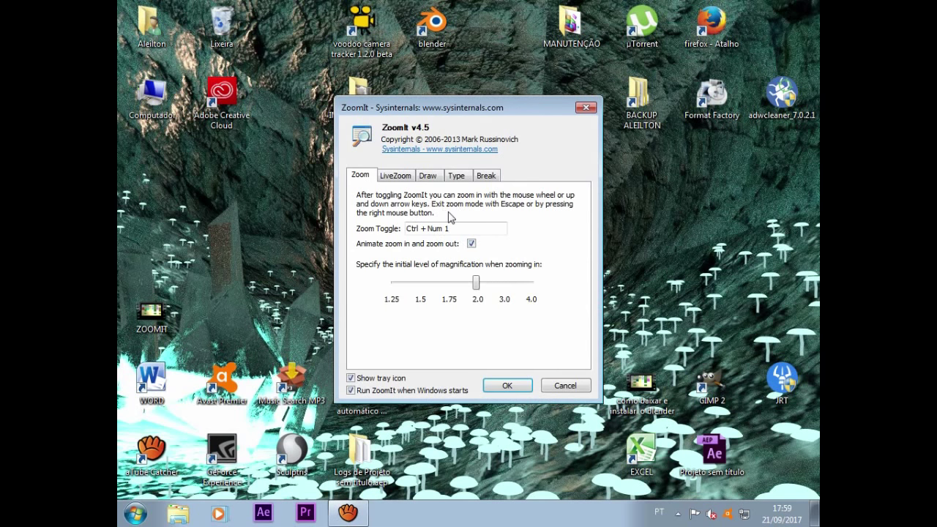